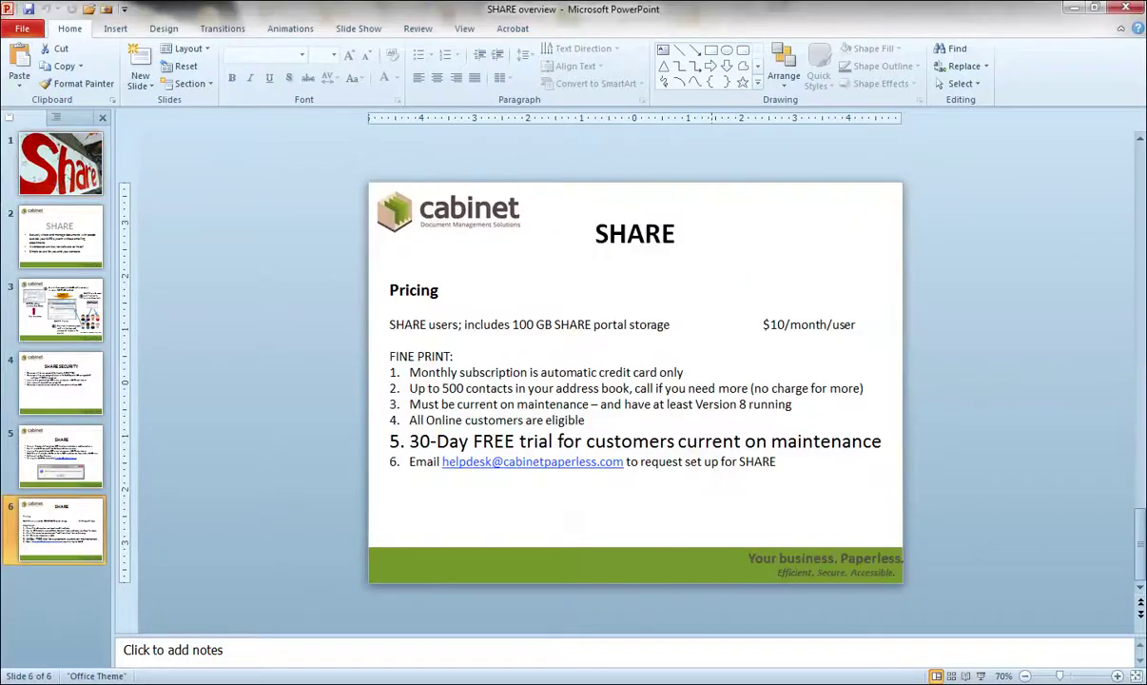
Step: Switch to SAFE and open the client folder with the Defined Benefit Plan account type in the Clients (Allen) cabinet
click(1073, 8)
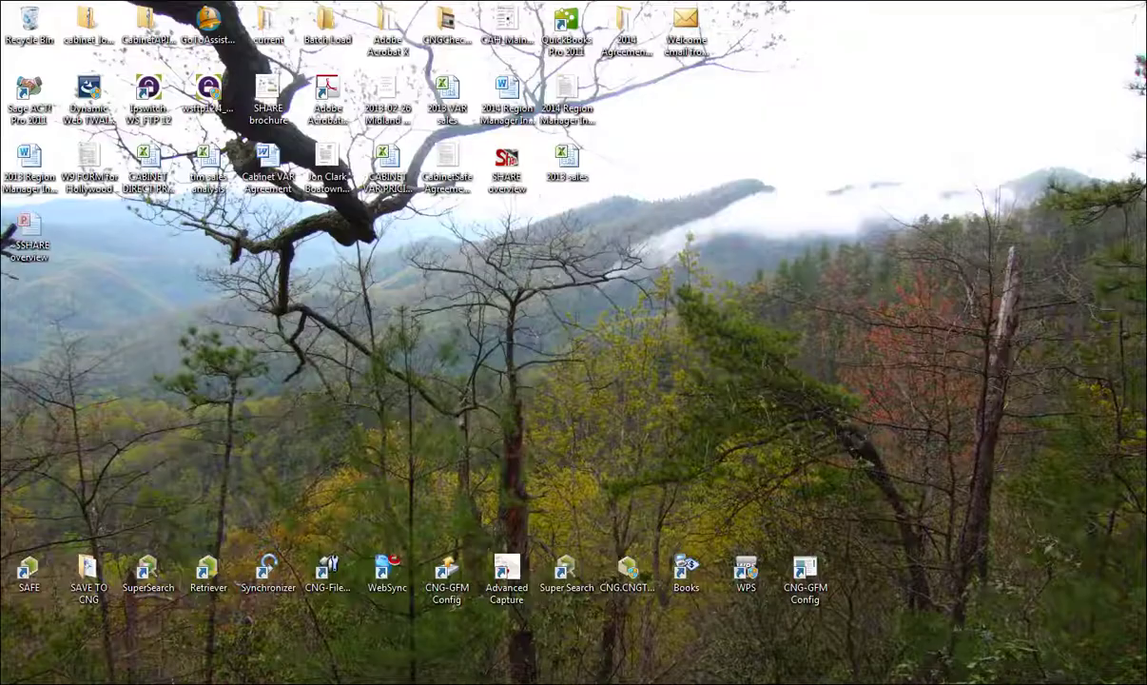
key(alt+Tab)
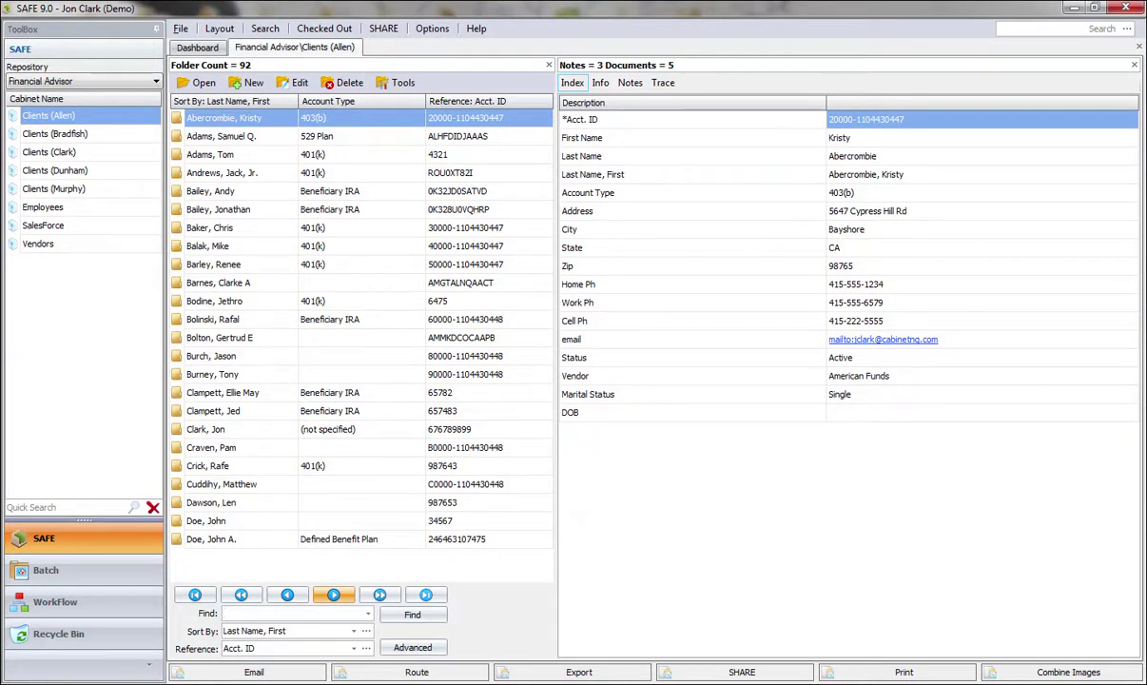
click(211, 539)
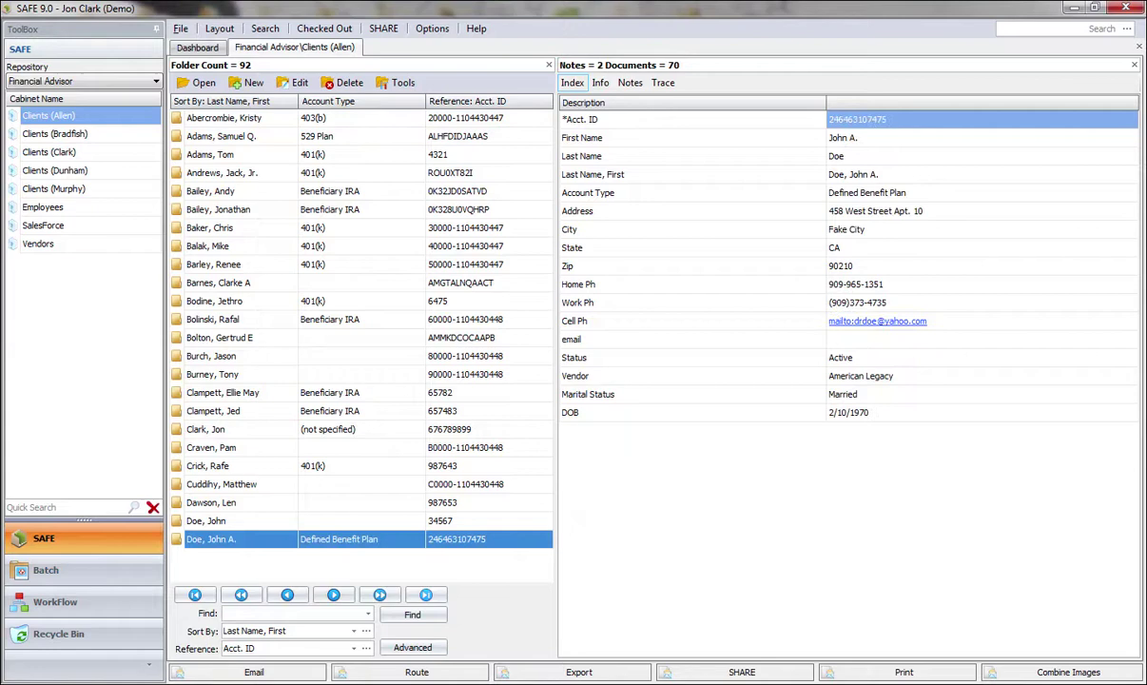
click(225, 613)
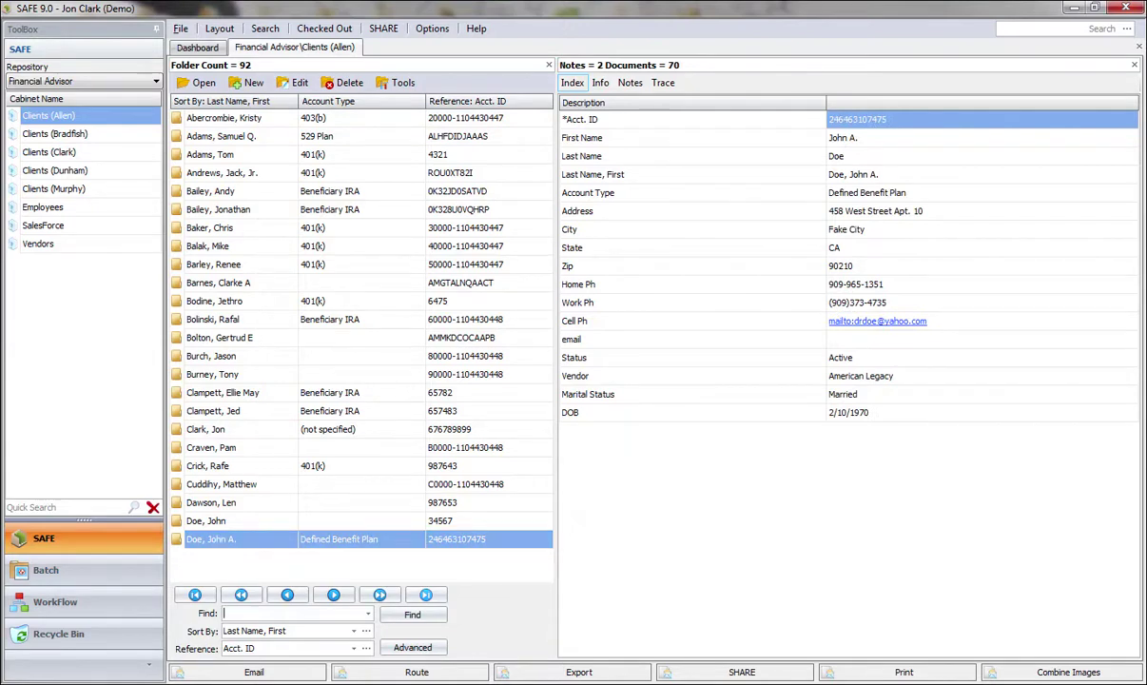
key(Return)
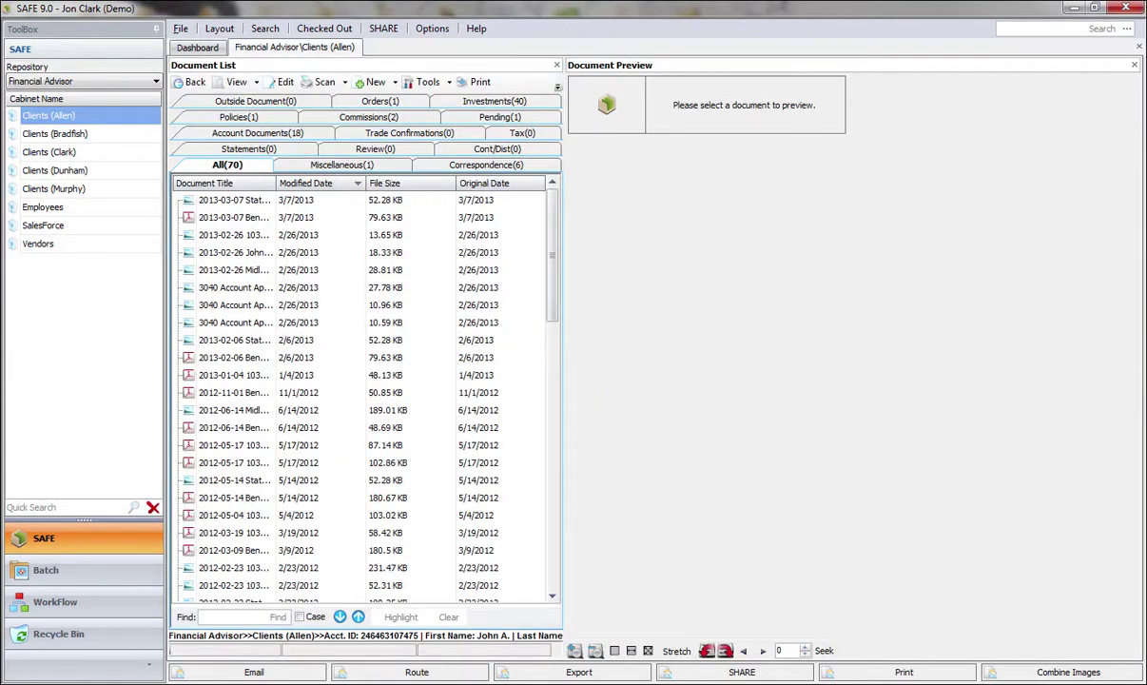
Step: Open the SHARE dialog for the 2013-03-07 Beneficiary Change Request PDF in the document list
click(234, 217)
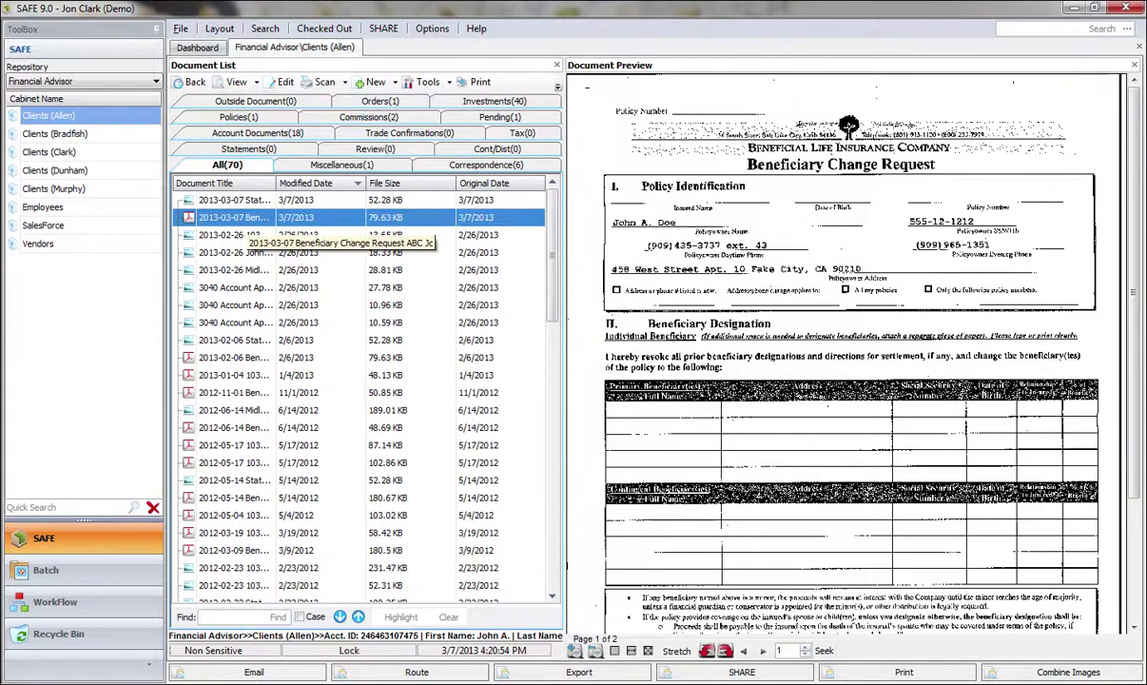
right_click(233, 217)
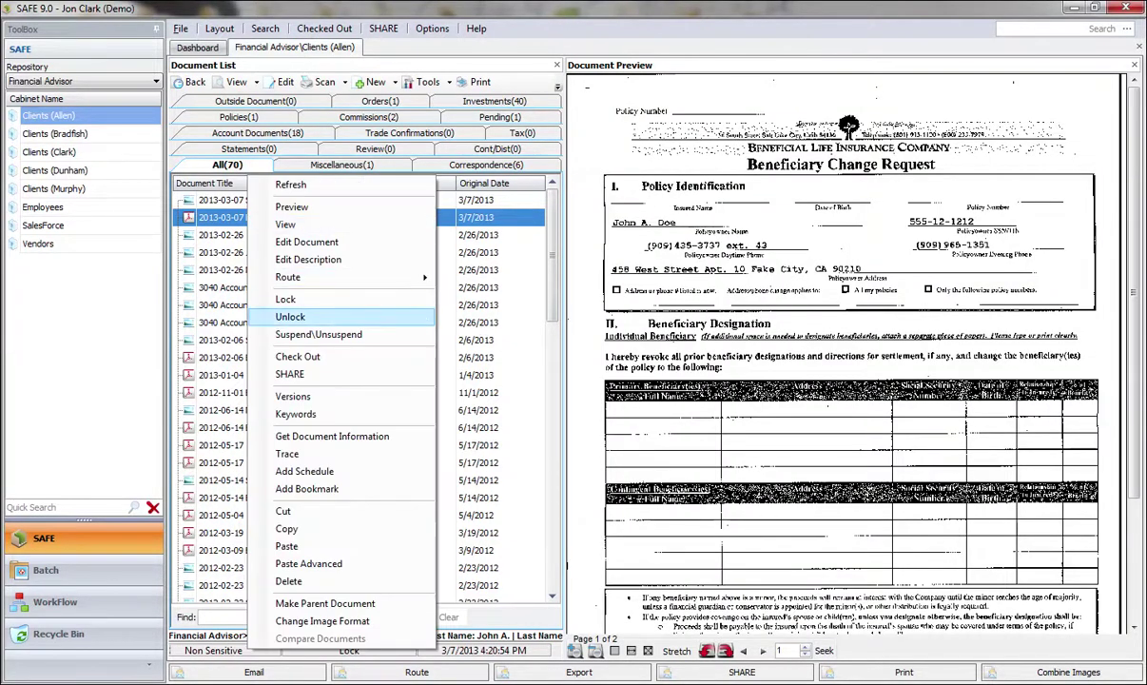
key(Escape)
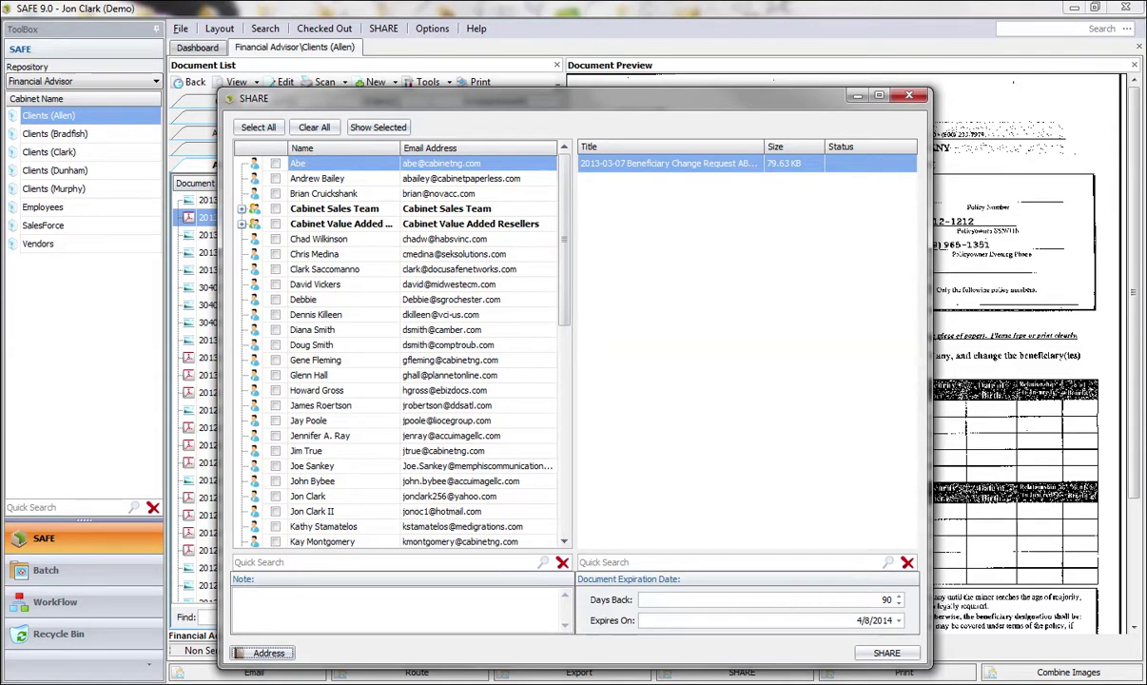
Step: Share the document with the demo recipient's Yahoo contact, adding the note "this is the file you asked for"
click(275, 496)
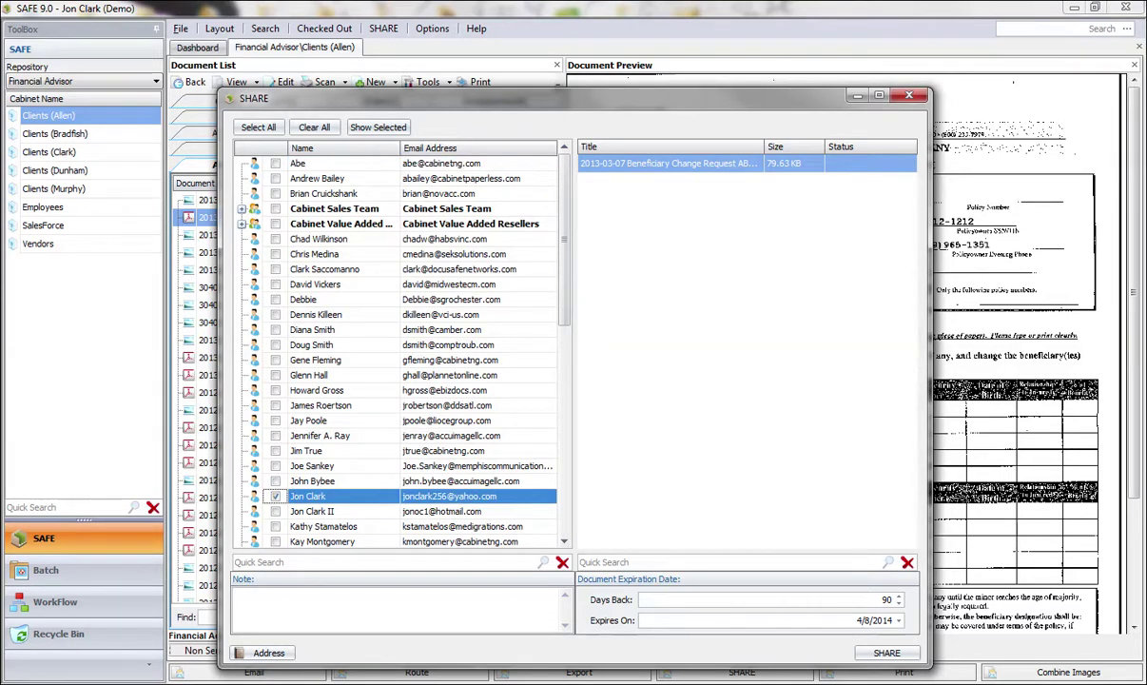
click(238, 595)
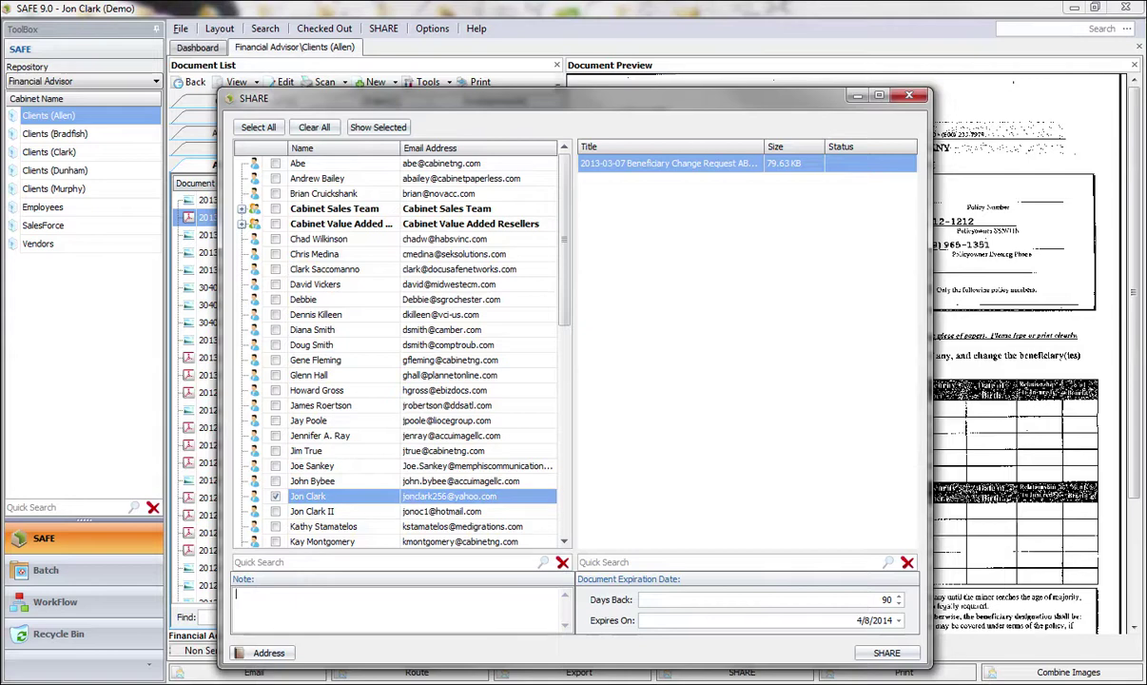
text(this is )
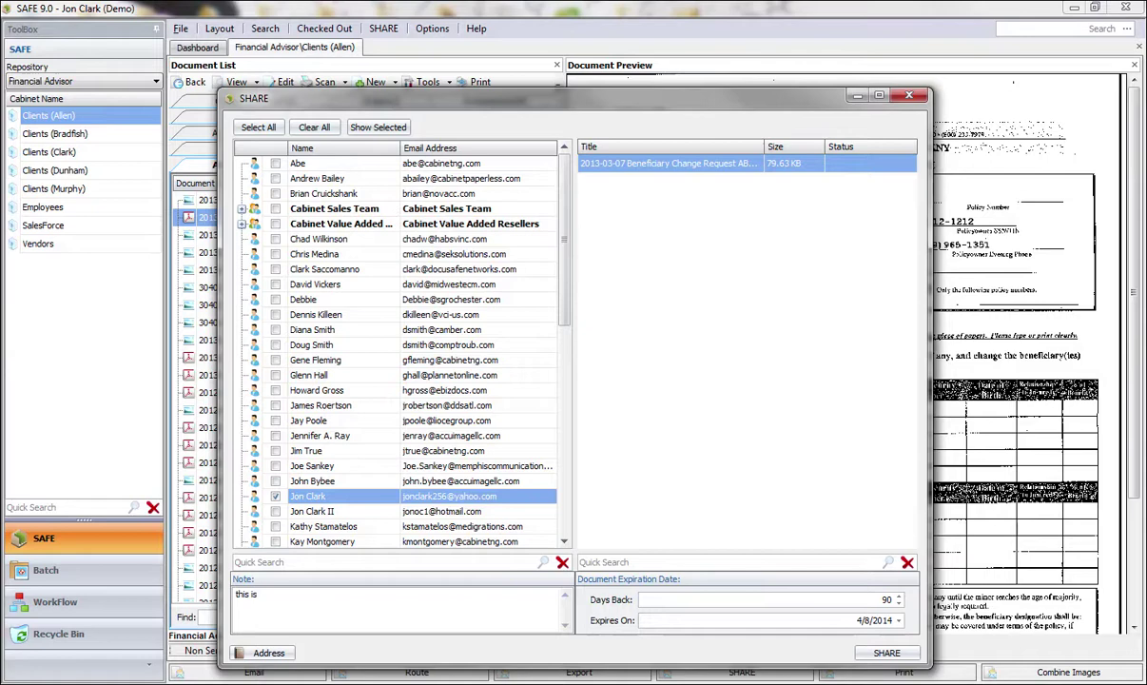
text(the file you asked for)
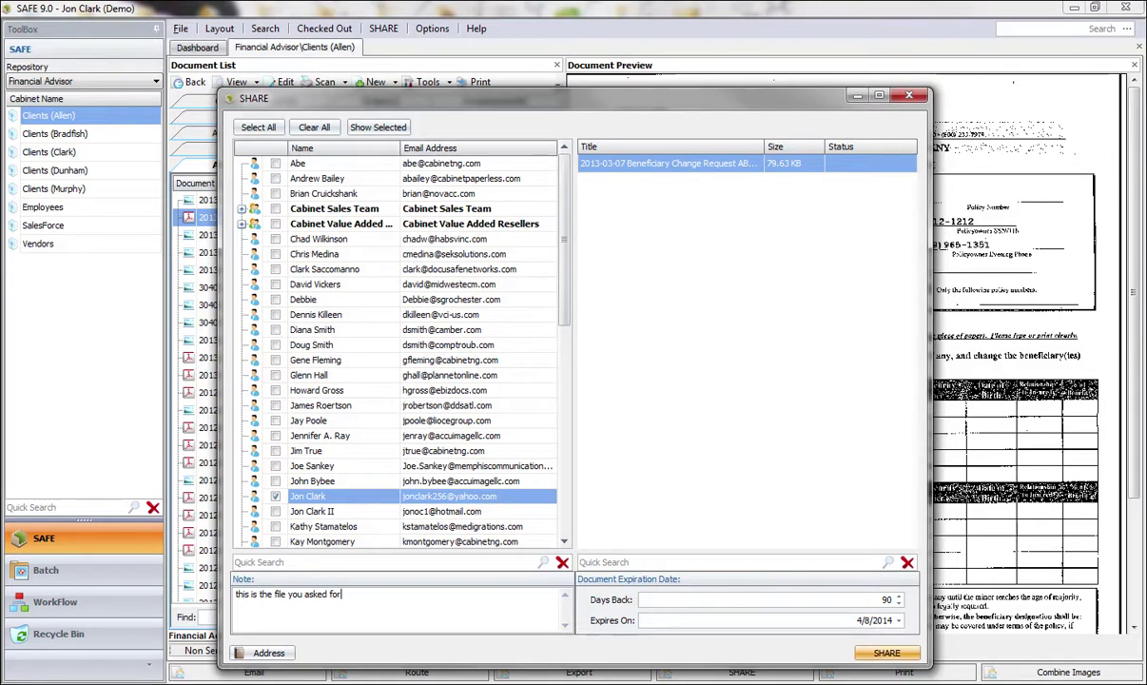
click(887, 653)
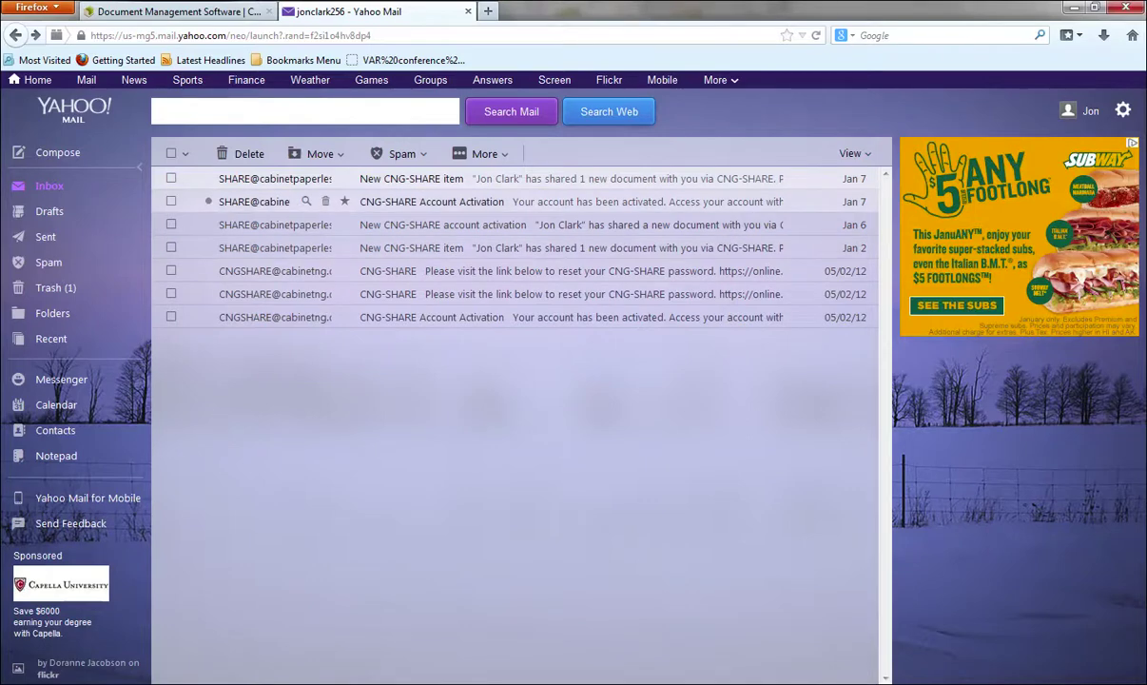
Step: Follow the portal link in the new Cabinet SHARE item message in Yahoo Mail and enter the recipient's e-mail as login
click(49, 185)
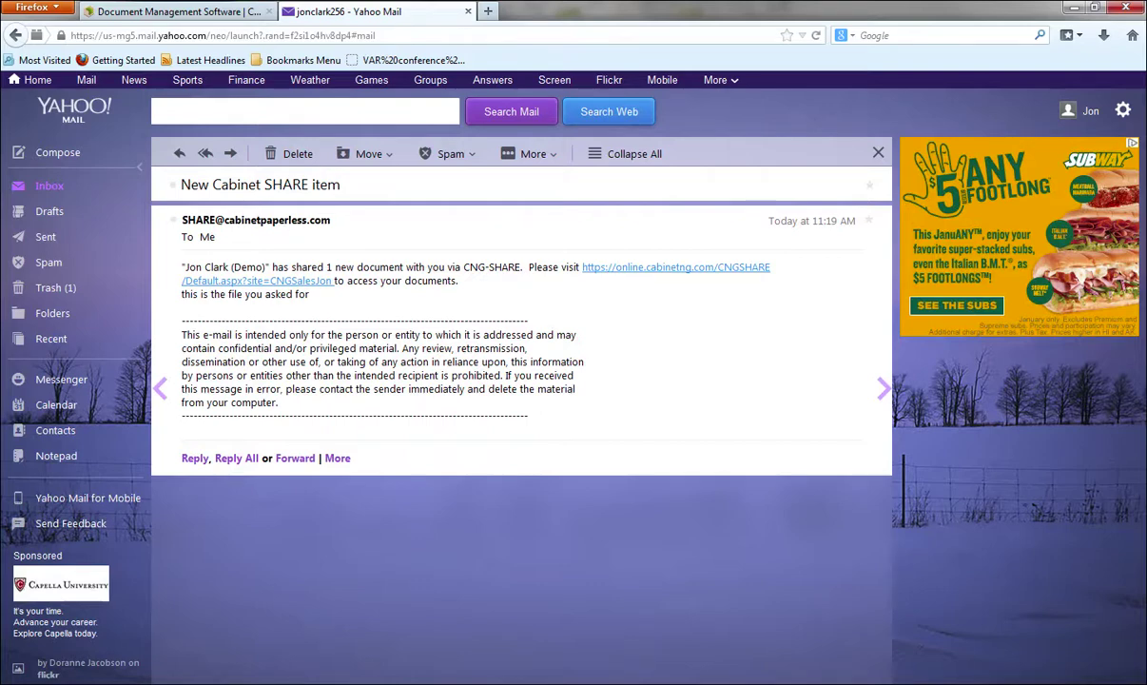
click(675, 268)
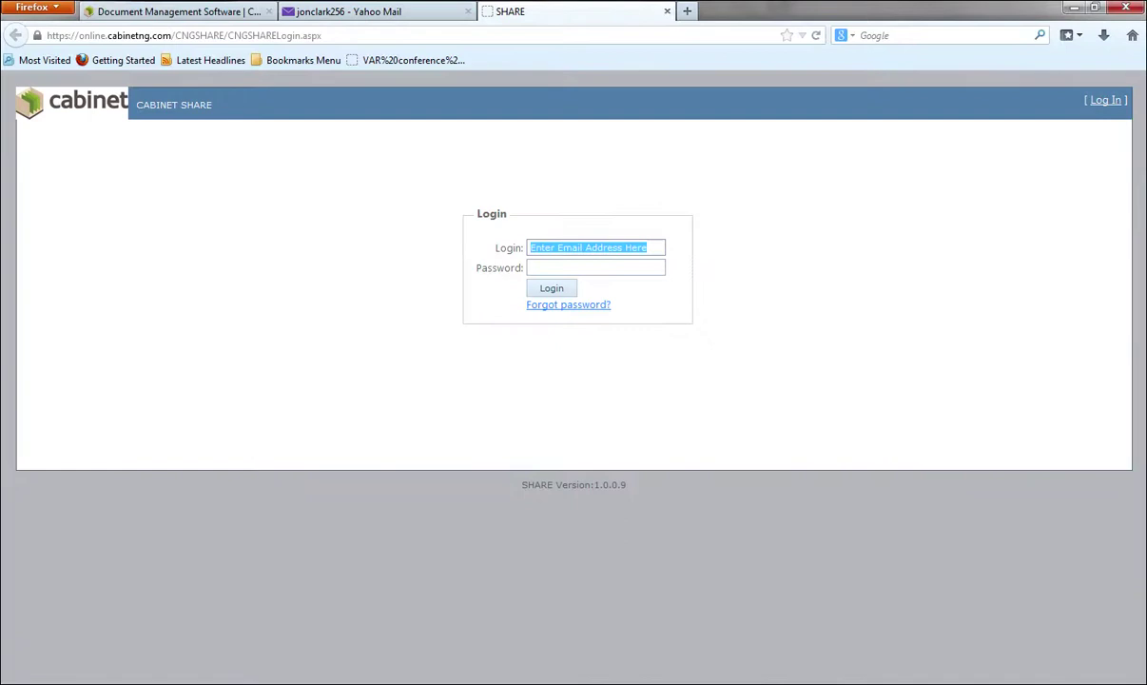
text(jon)
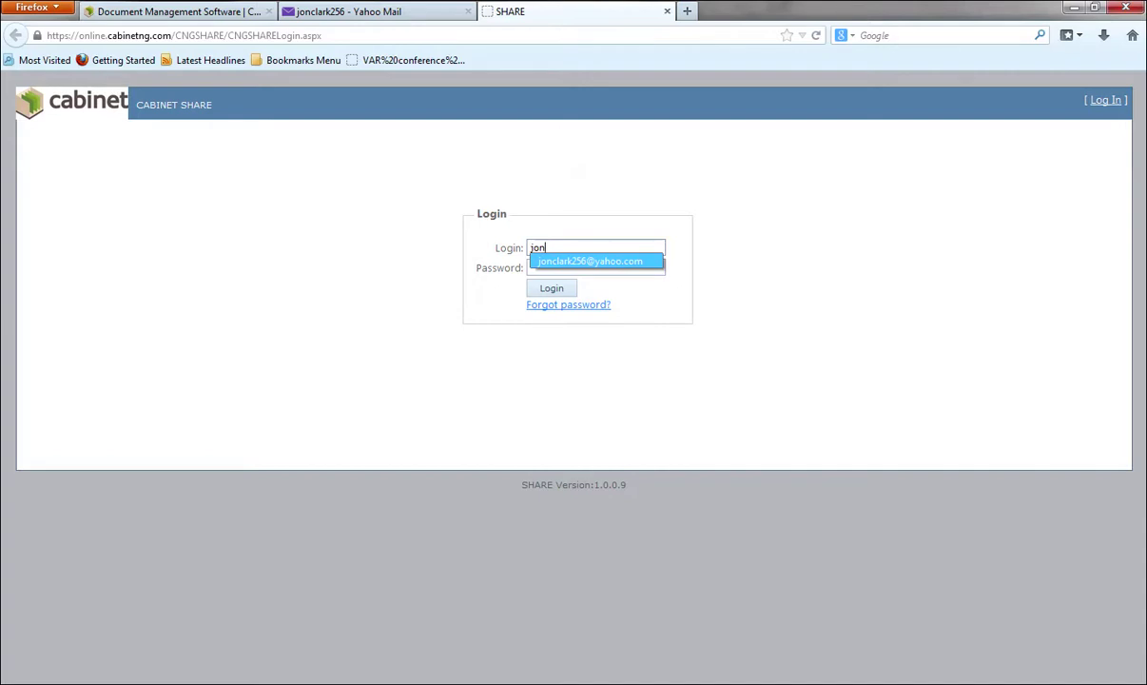
key(Return)
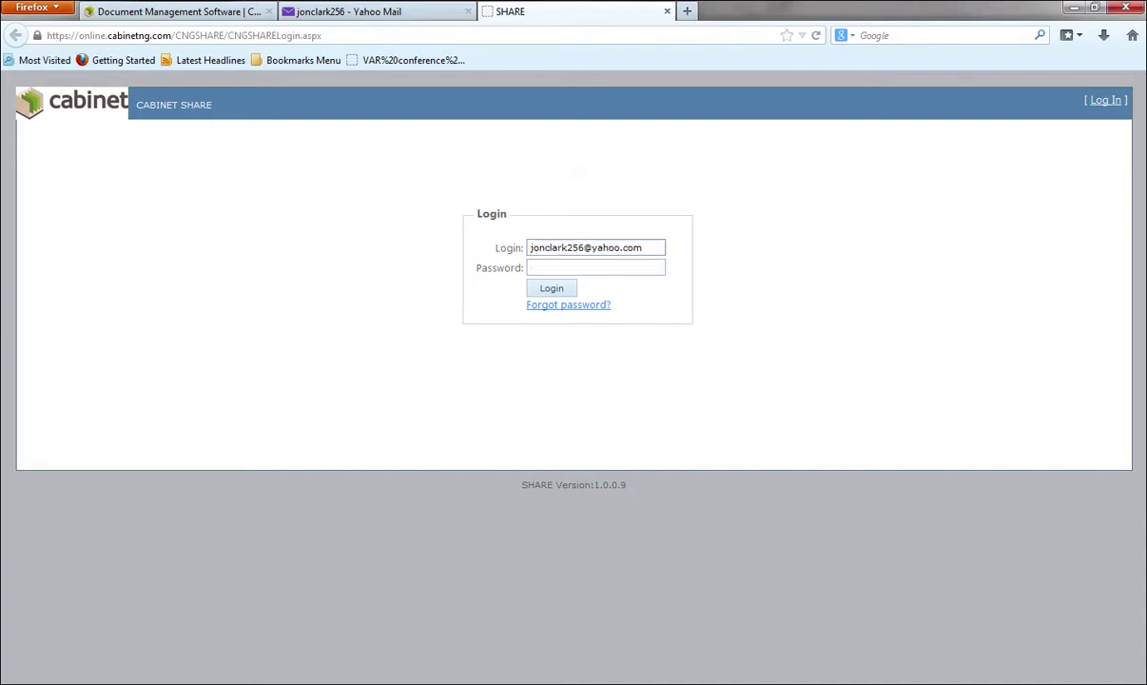
Step: Enter the account password and log in to the SHARE portal
click(595, 267)
text(•••••••)
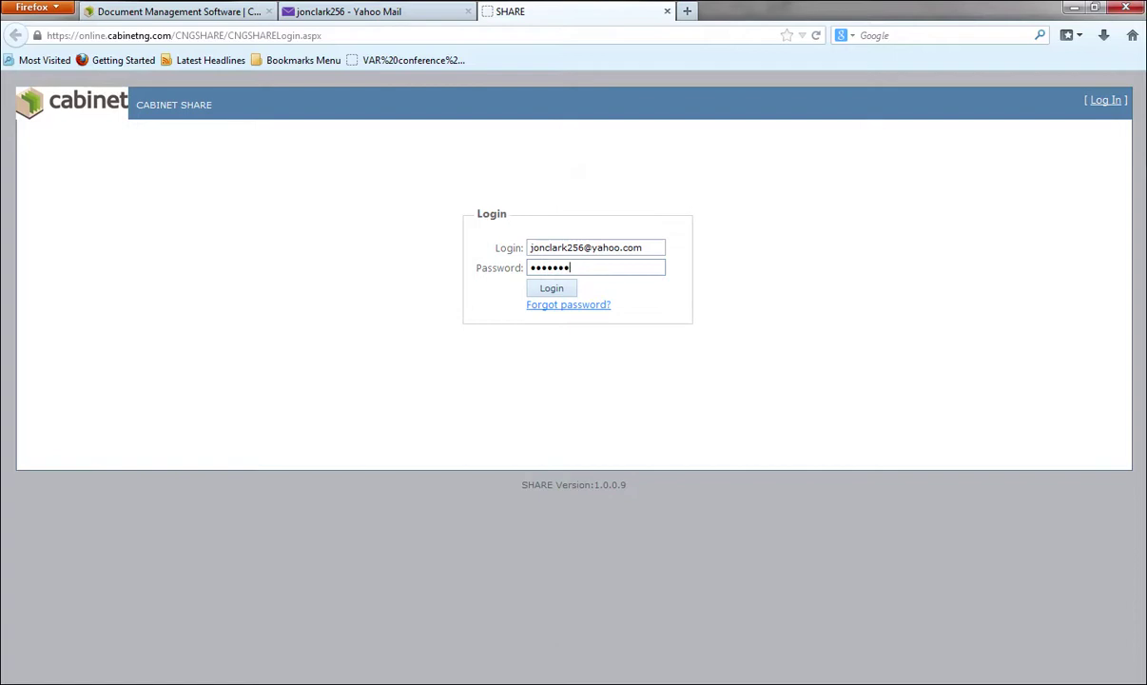
key(BackSpace)
key(BackSpace)
key(BackSpace)
key(BackSpace)
key(BackSpace)
key(BackSpace)
key(BackSpace)
text(•••••••)
key(Return)
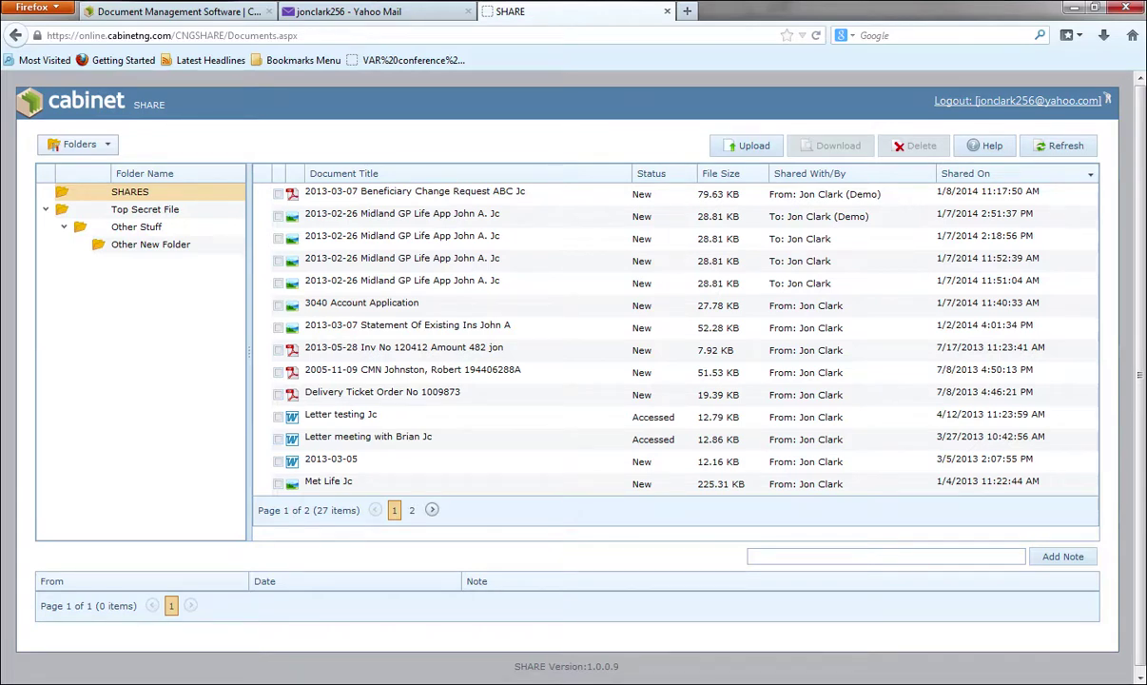
Step: Download the 2013-03-07 Beneficiary Change Request from the SHARES folder and view it in Adobe Acrobat, then minimize Acrobat
click(79, 144)
click(415, 192)
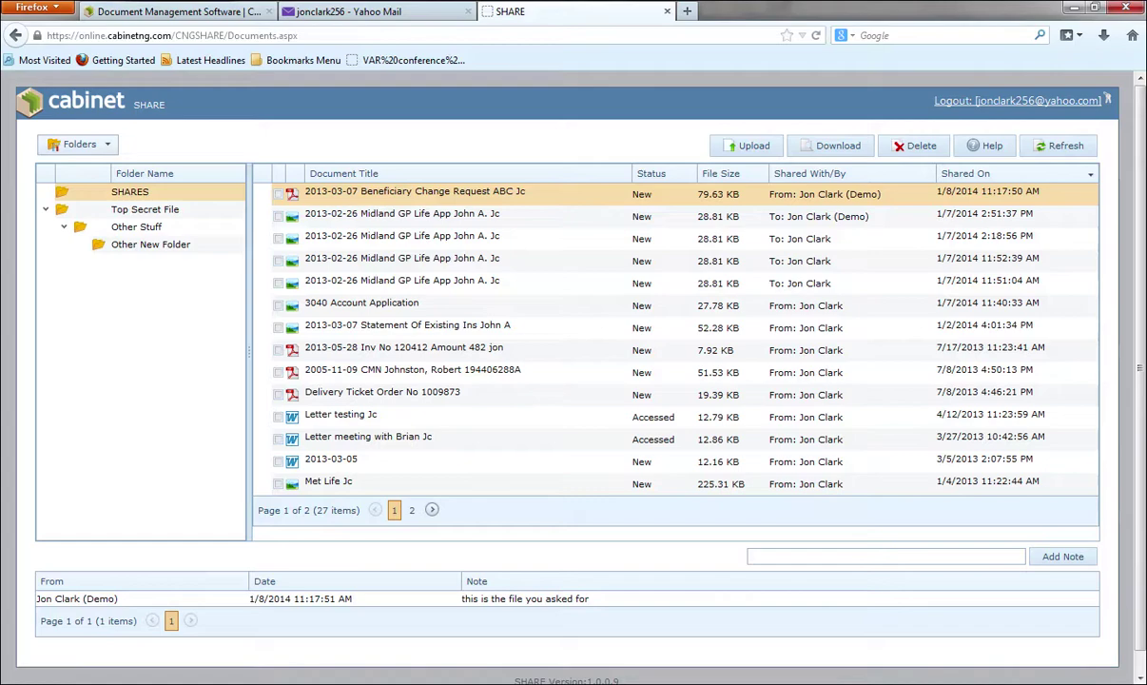
click(834, 146)
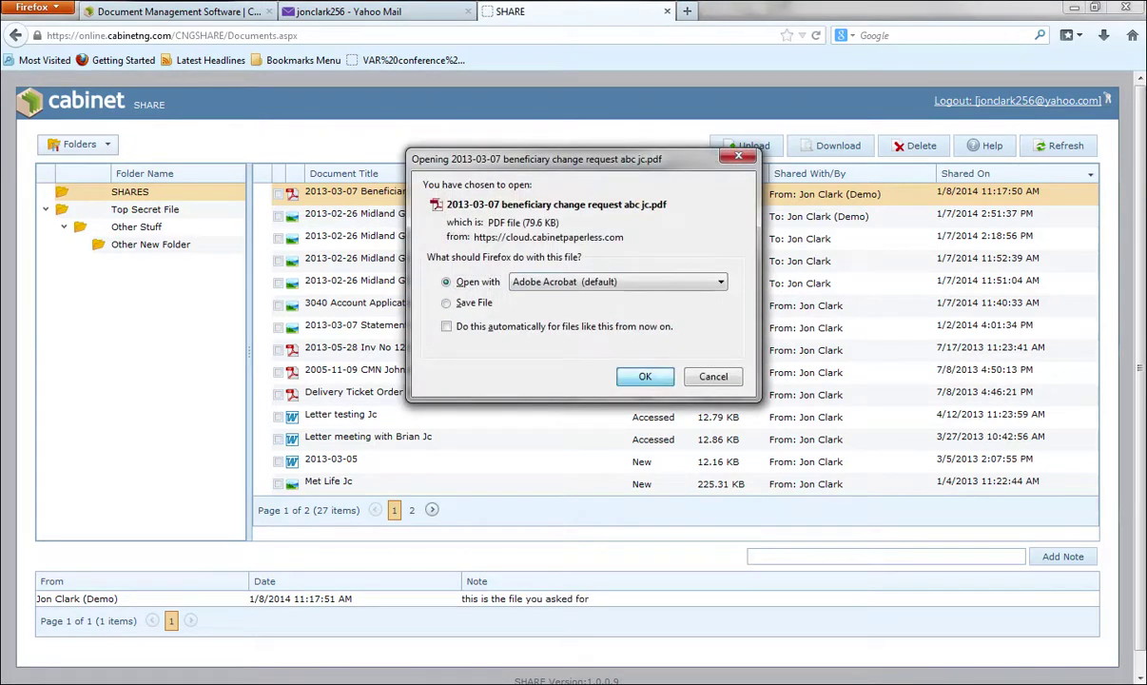
click(645, 376)
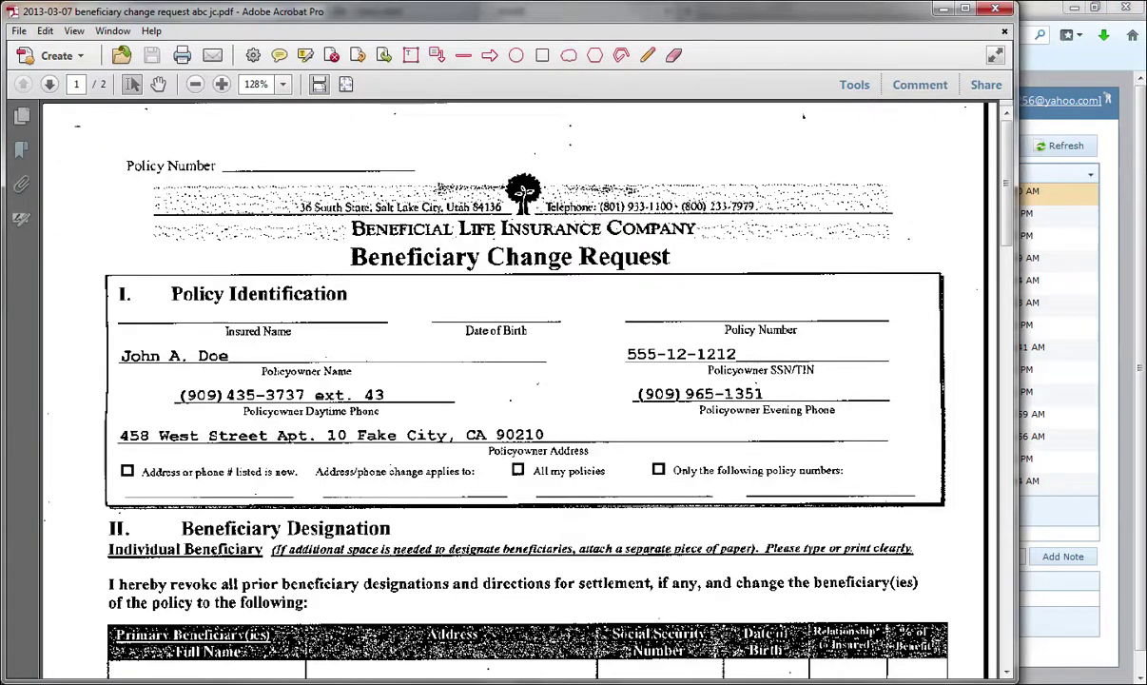
click(943, 8)
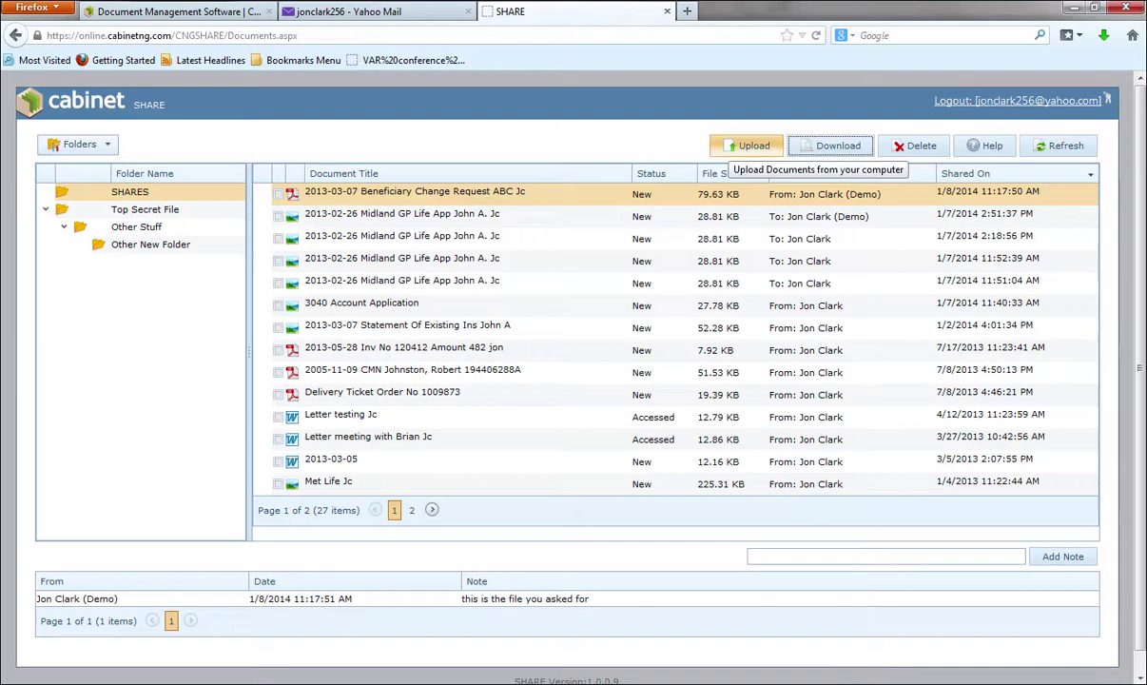
Step: Start a document upload and choose the 2013-02-26 Midland GP Life App TIFF image from the Desktop
click(748, 145)
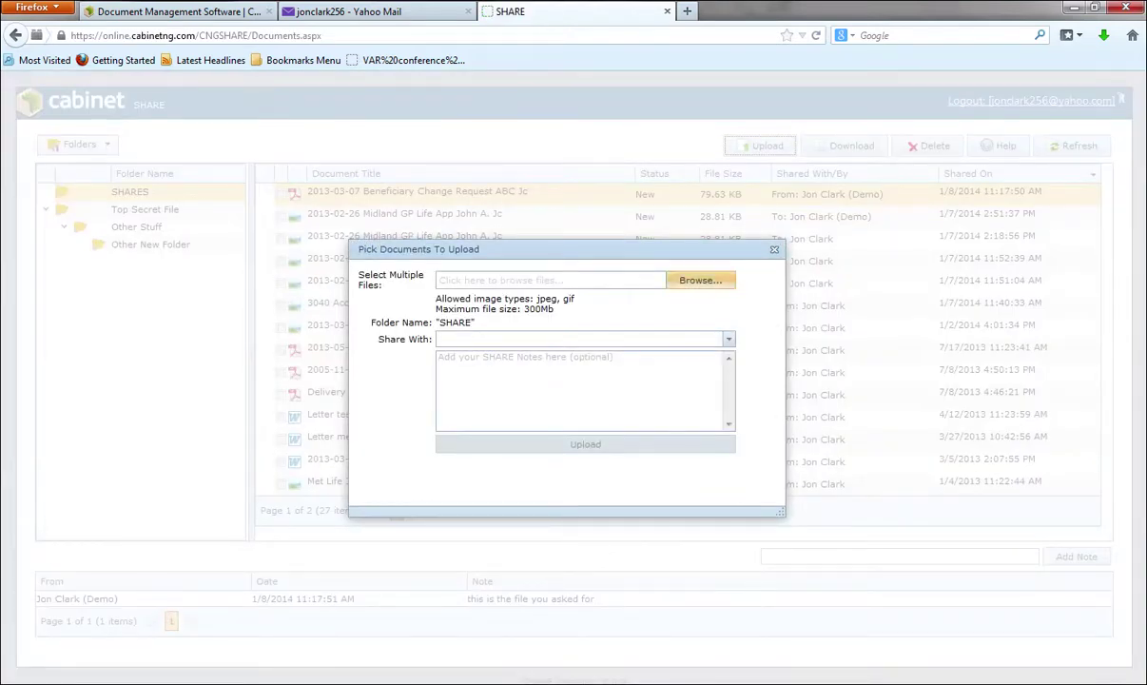
click(700, 279)
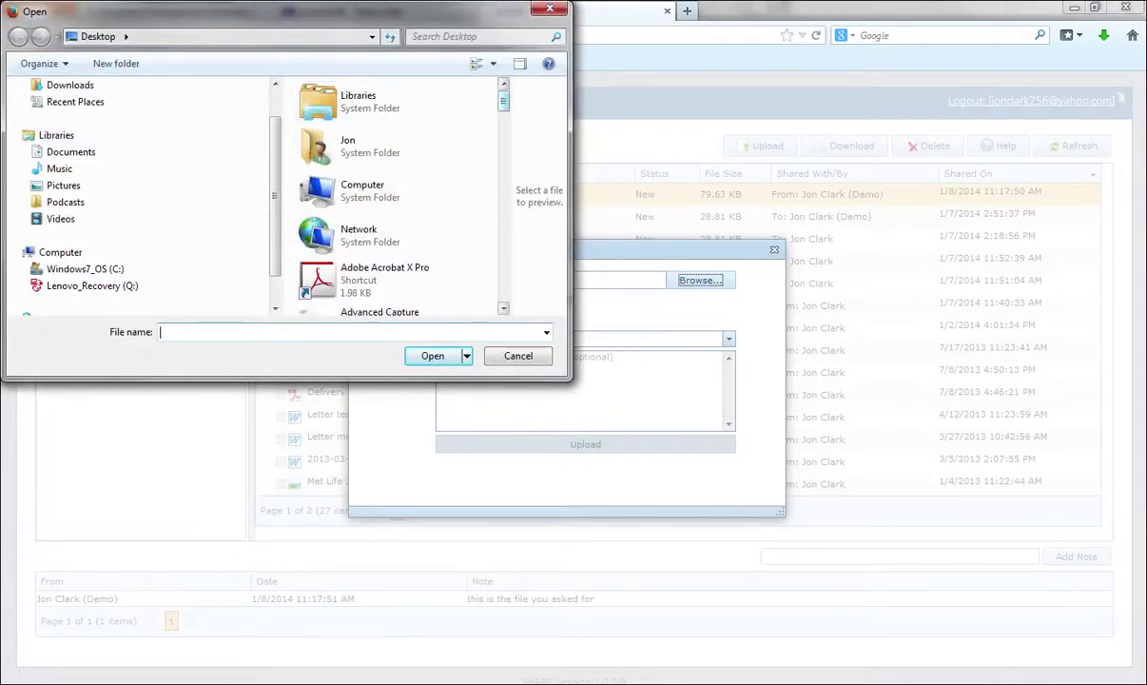
scroll(399, 195, down, 3)
scroll(390, 195, down, 10)
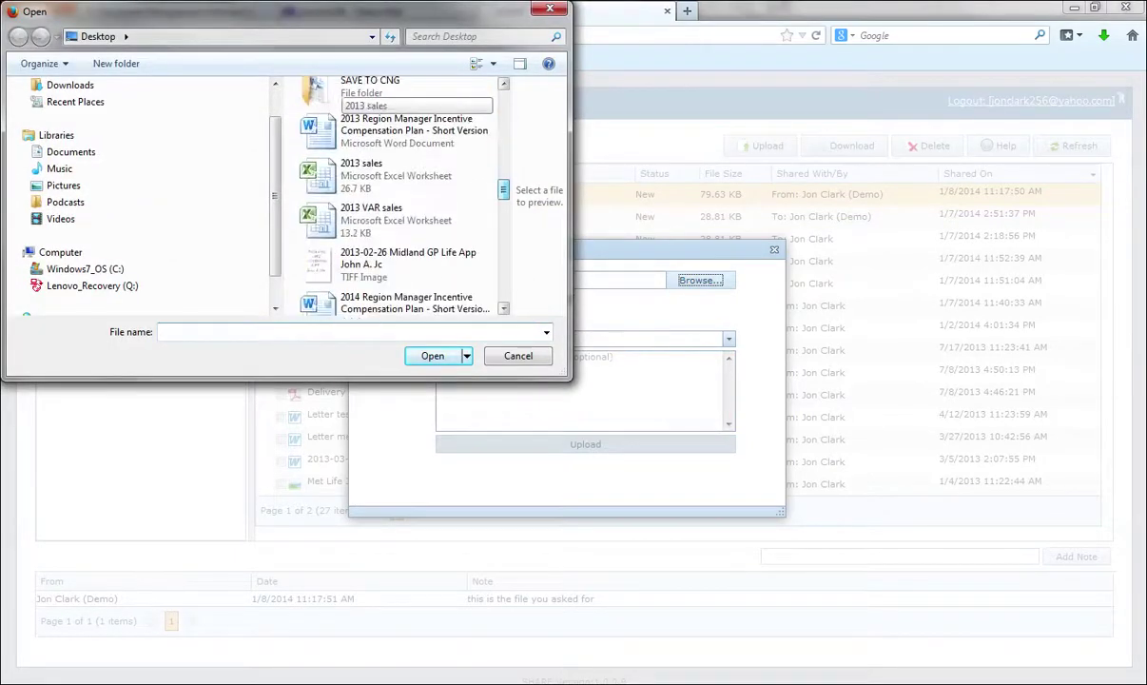
click(405, 139)
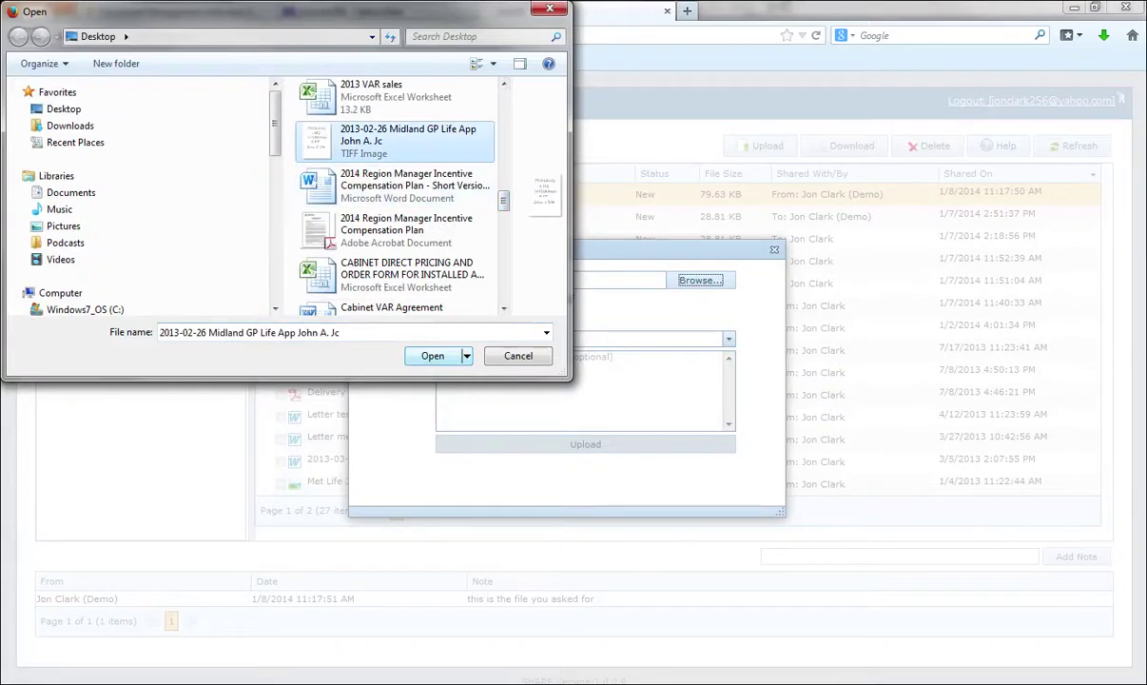
key(Return)
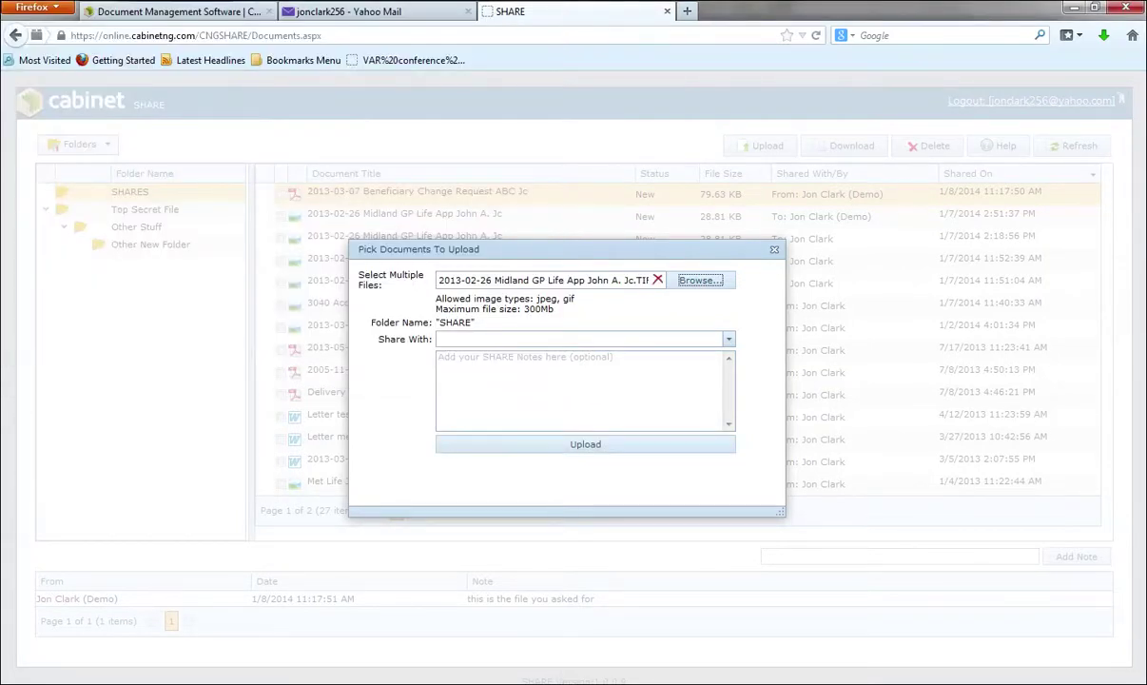
Step: Share the chosen file with the demo sender, add the note "here is the doc you requested", and upload it
key(Tab)
key(Down)
key(Down)
key(Return)
key(Tab)
text(here is the doc you requested)
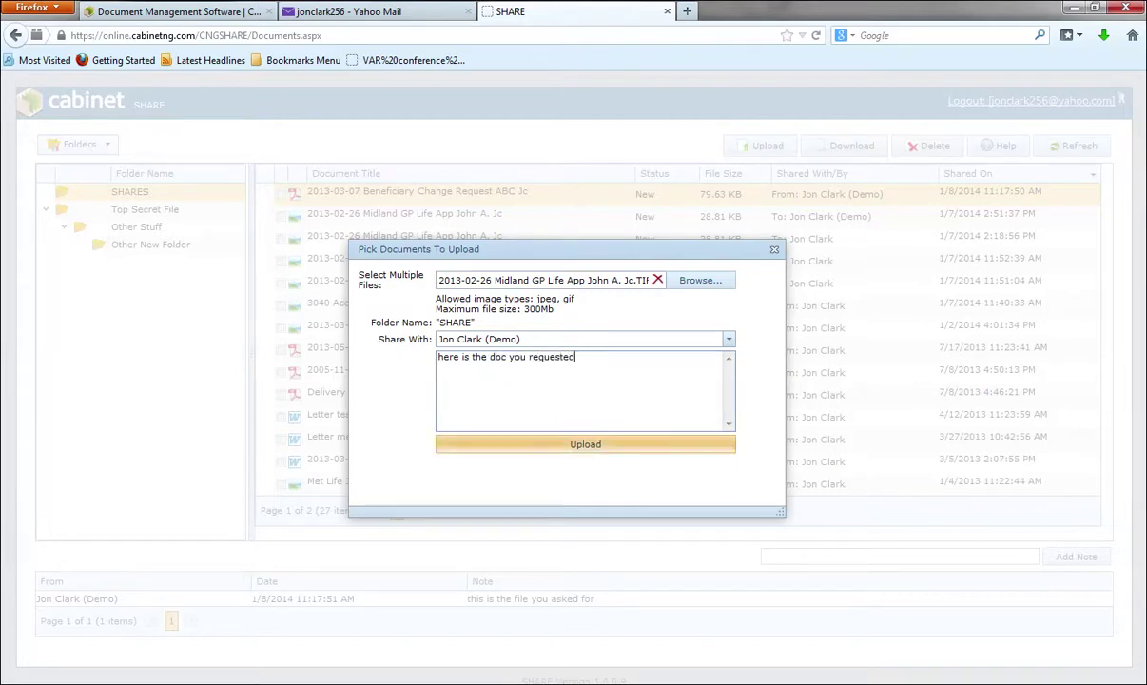
click(585, 444)
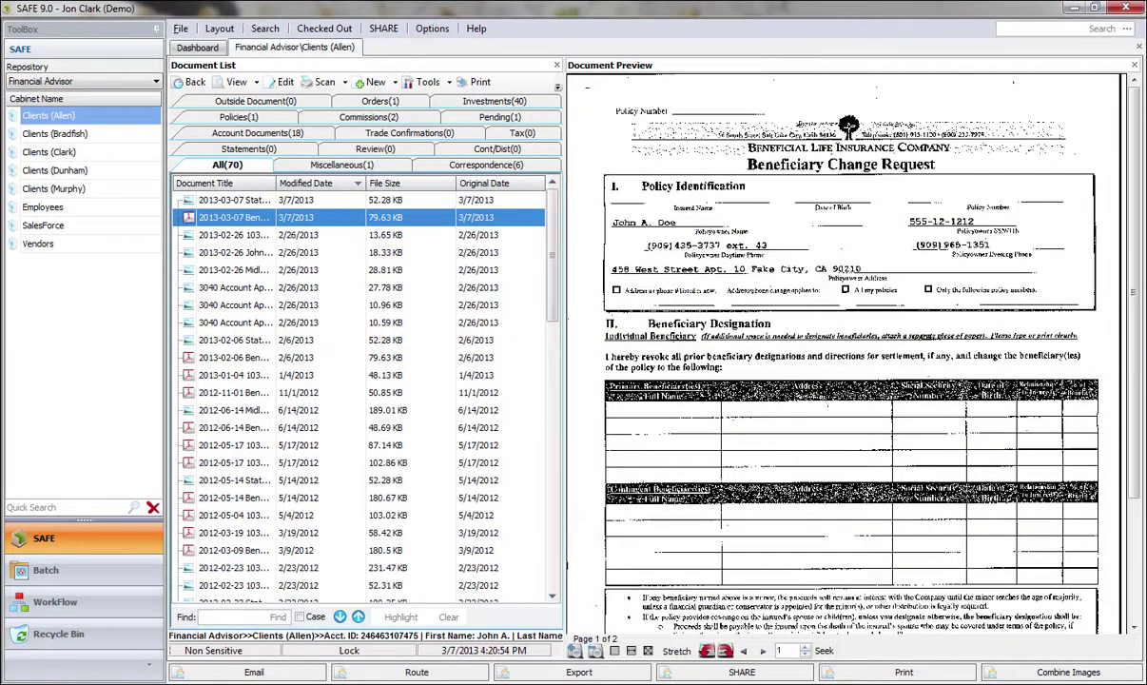
Step: Switch back to SAFE, leave the client folder and open the list of SHARE documents
click(189, 82)
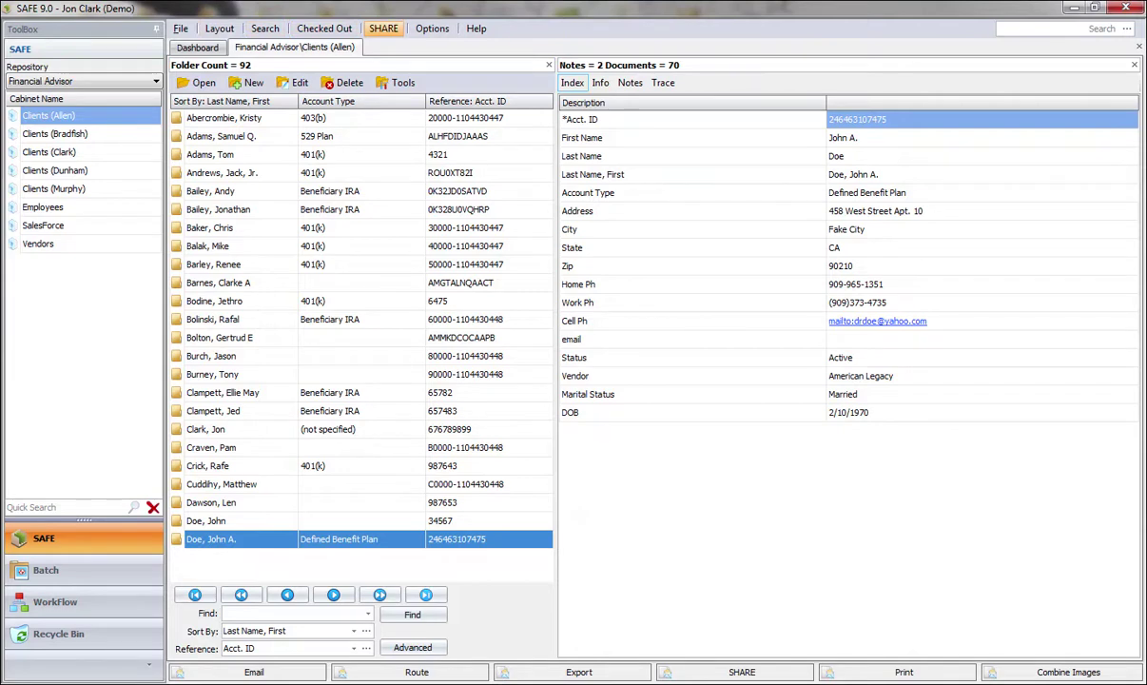
click(384, 27)
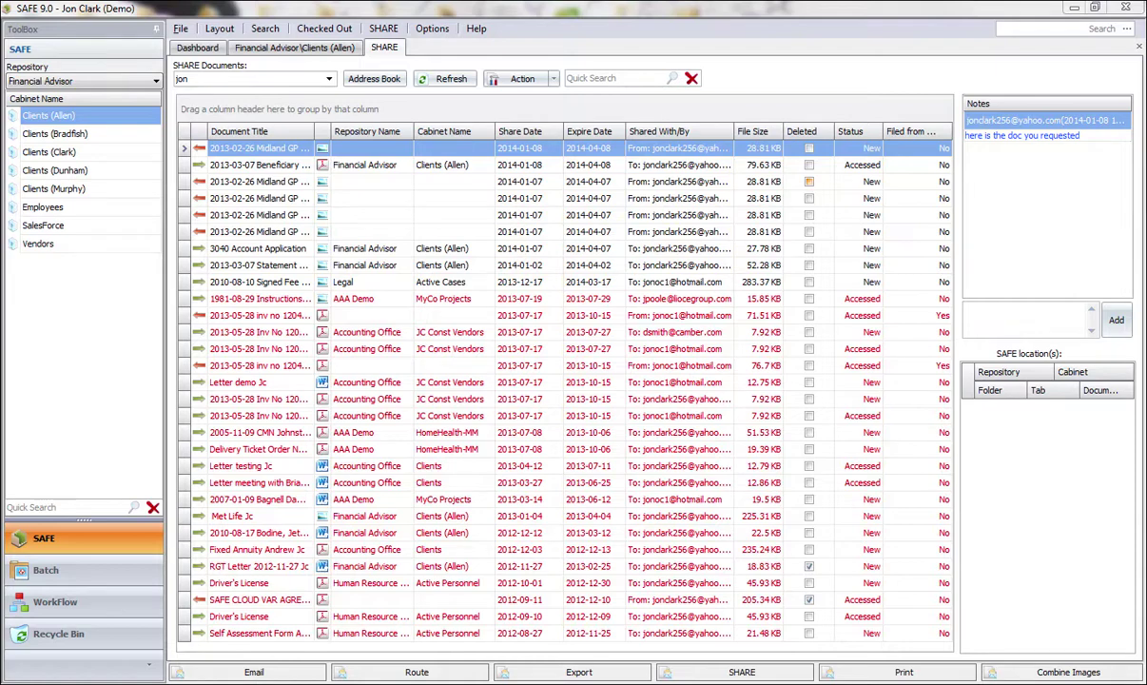
Step: Delete the second 2013-02-26 Midland GP document with share date 2014-01-07 from the SHARE documents list
click(802, 181)
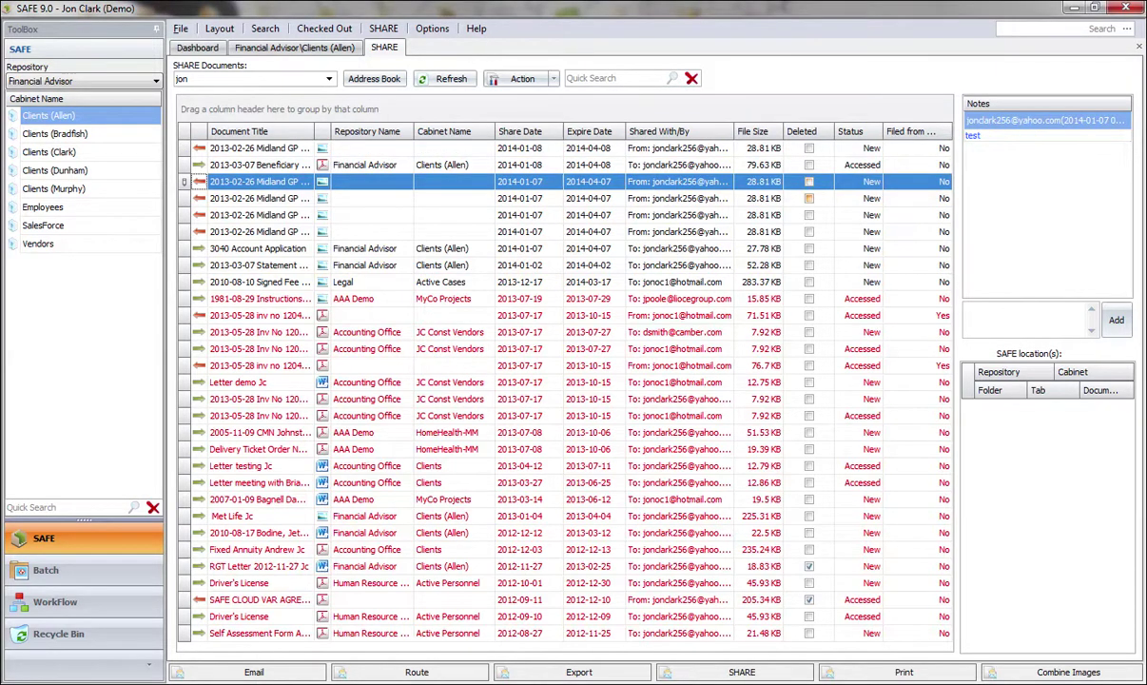
click(809, 198)
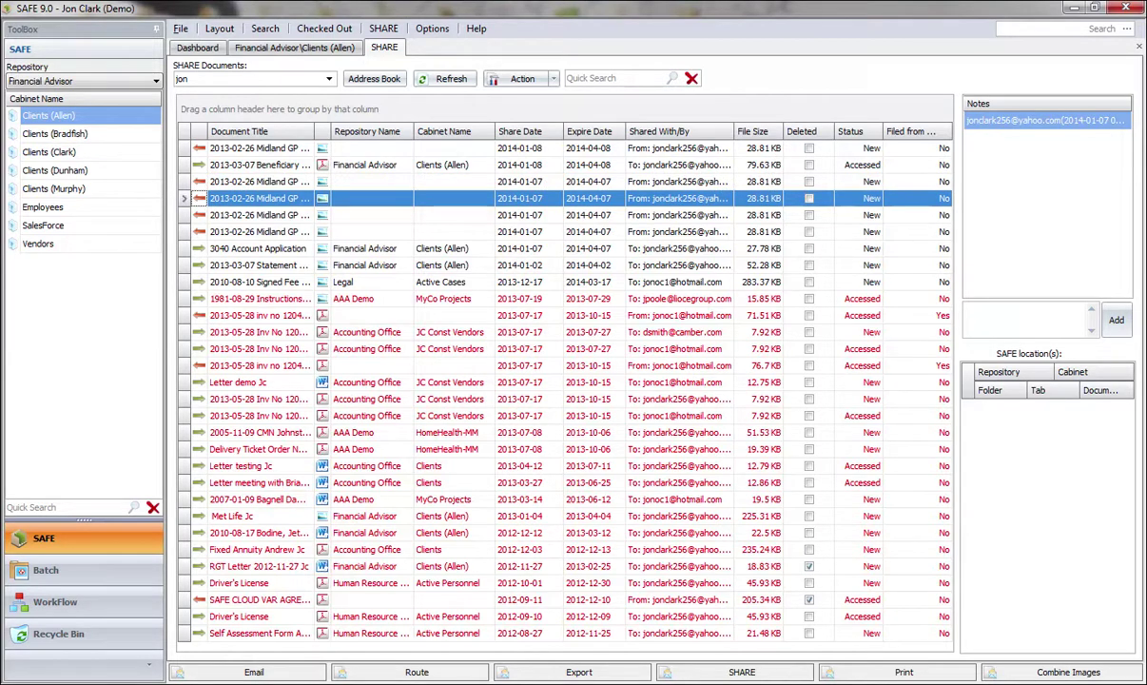
right_click(652, 200)
click(669, 325)
key(Return)
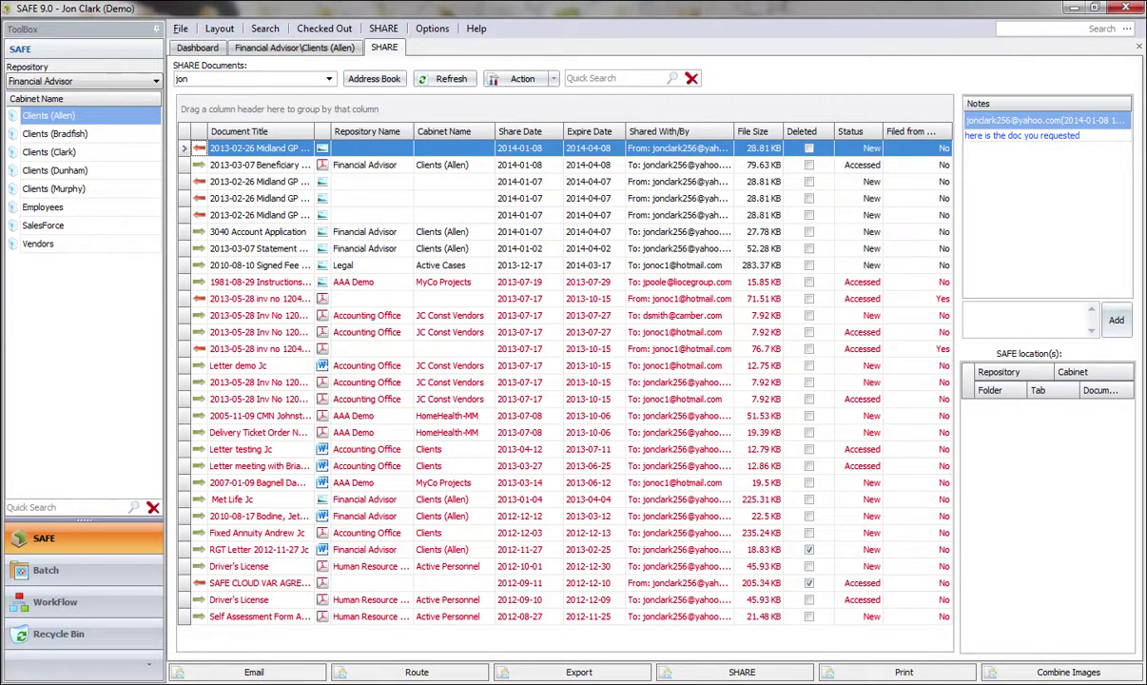
Step: Open the Midland GP document shared on 2014-01-08 for saving to SAFE, and exit the Filer without filing it
right_click(541, 181)
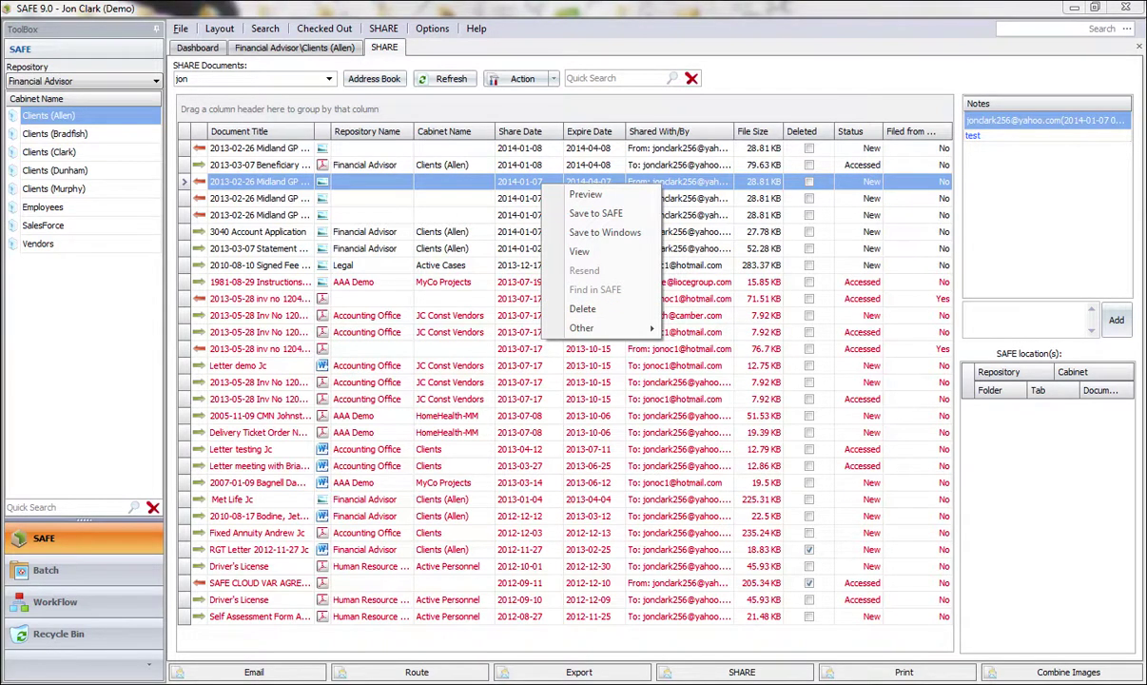
key(Escape)
click(257, 148)
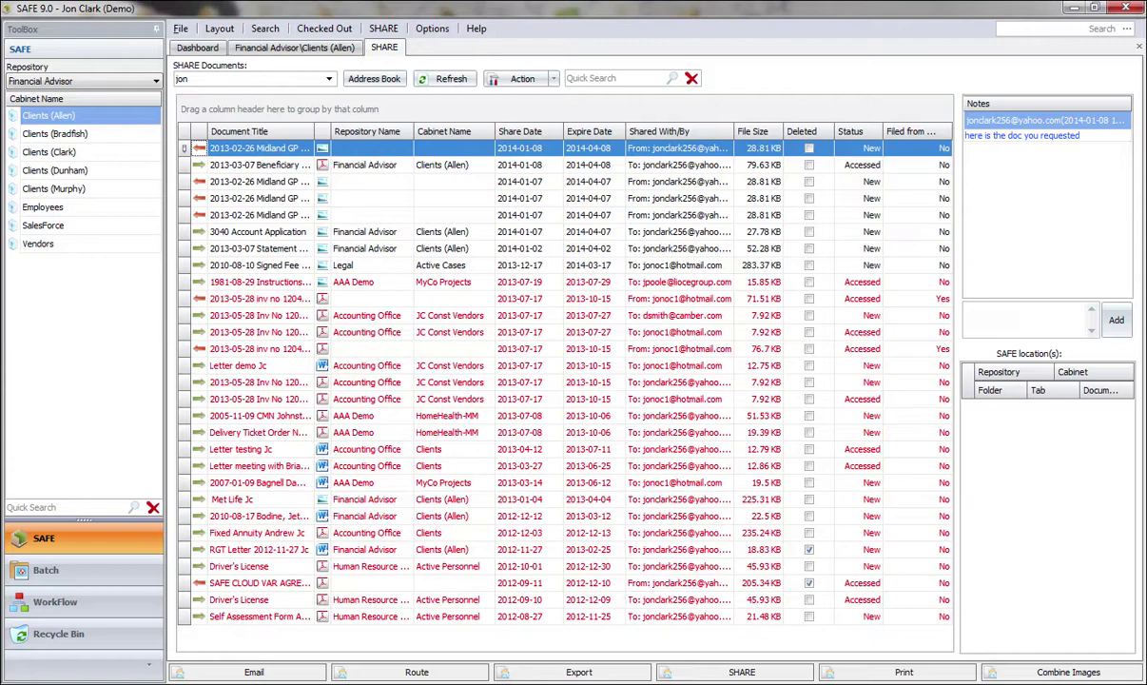
right_click(710, 150)
click(740, 177)
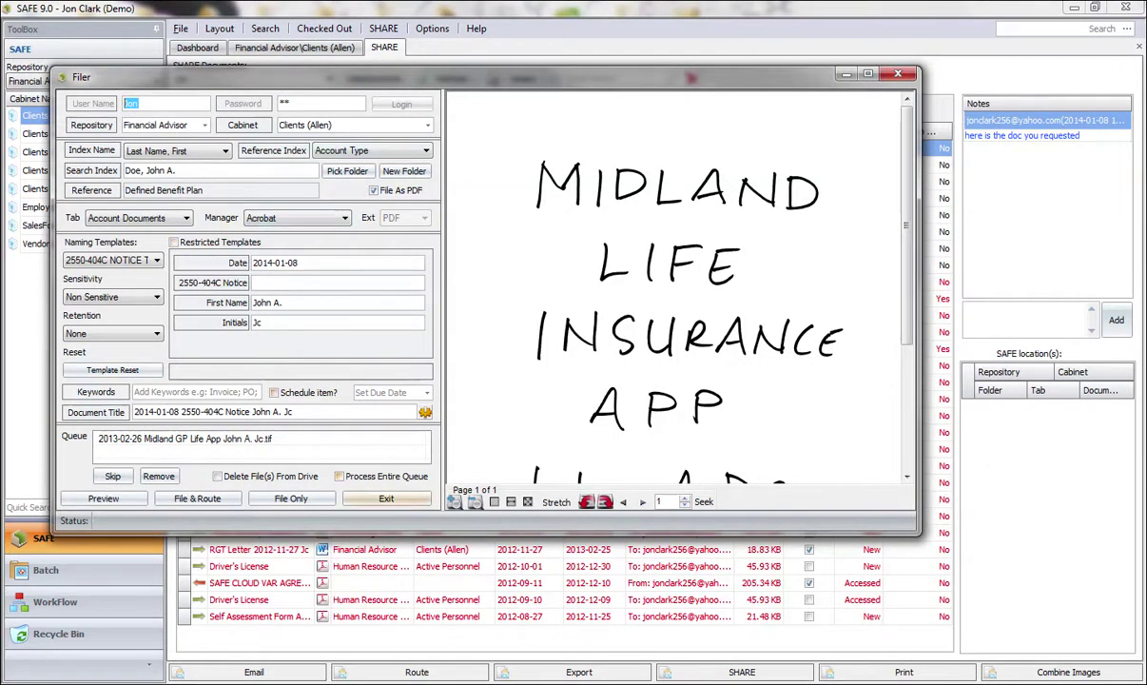
click(386, 499)
click(451, 326)
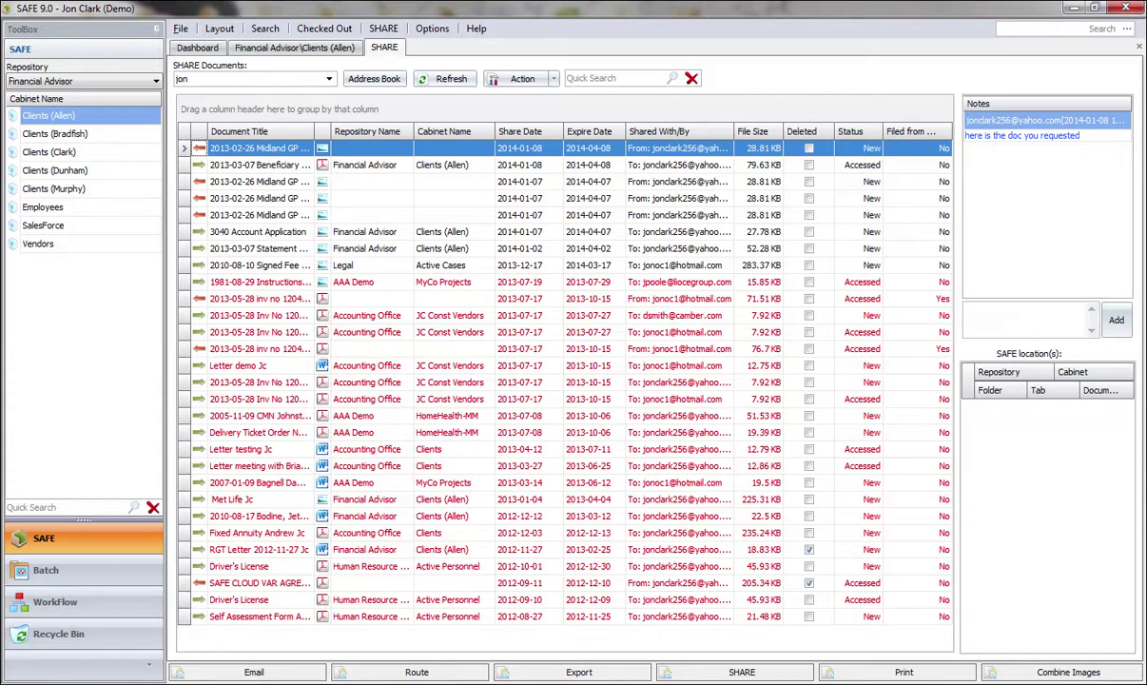
Step: Enable administrator mode for the SHARE documents with the administrator password, and view the list of selectable users
click(310, 74)
click(294, 99)
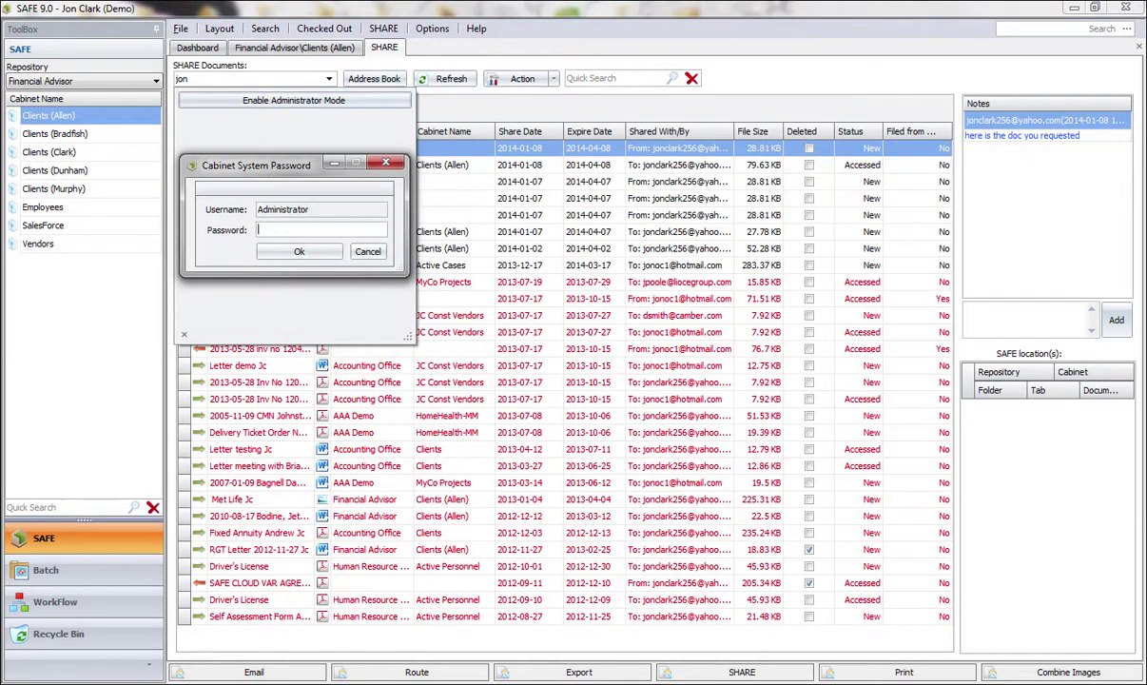
text(******)
key(Return)
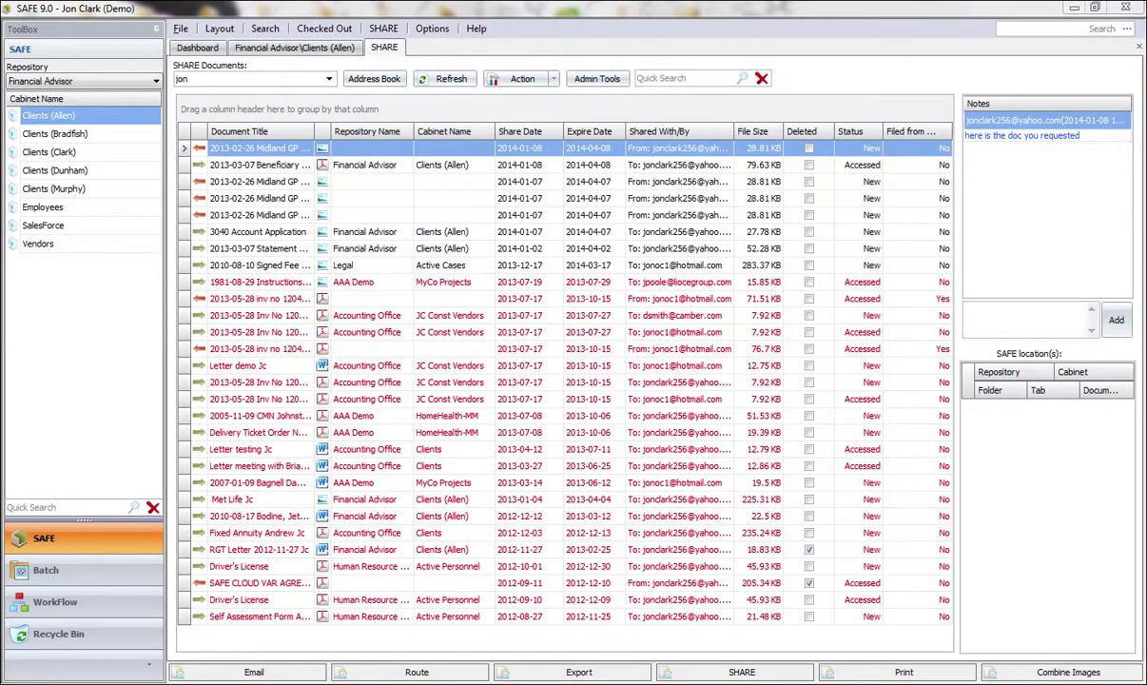
click(310, 78)
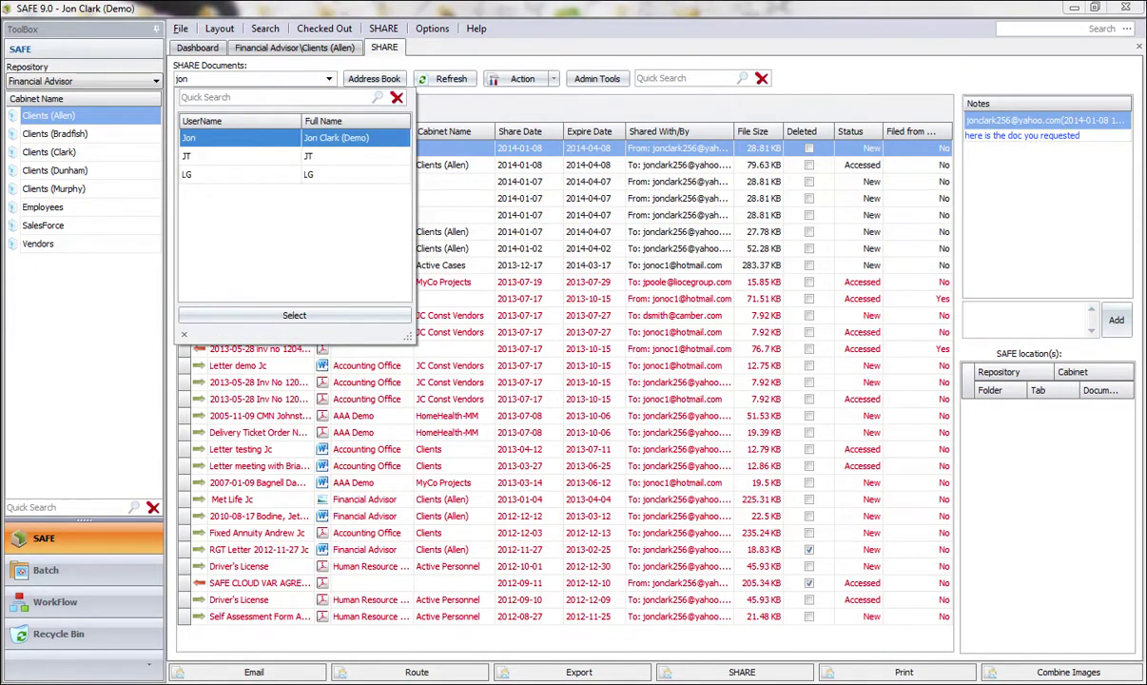
click(329, 78)
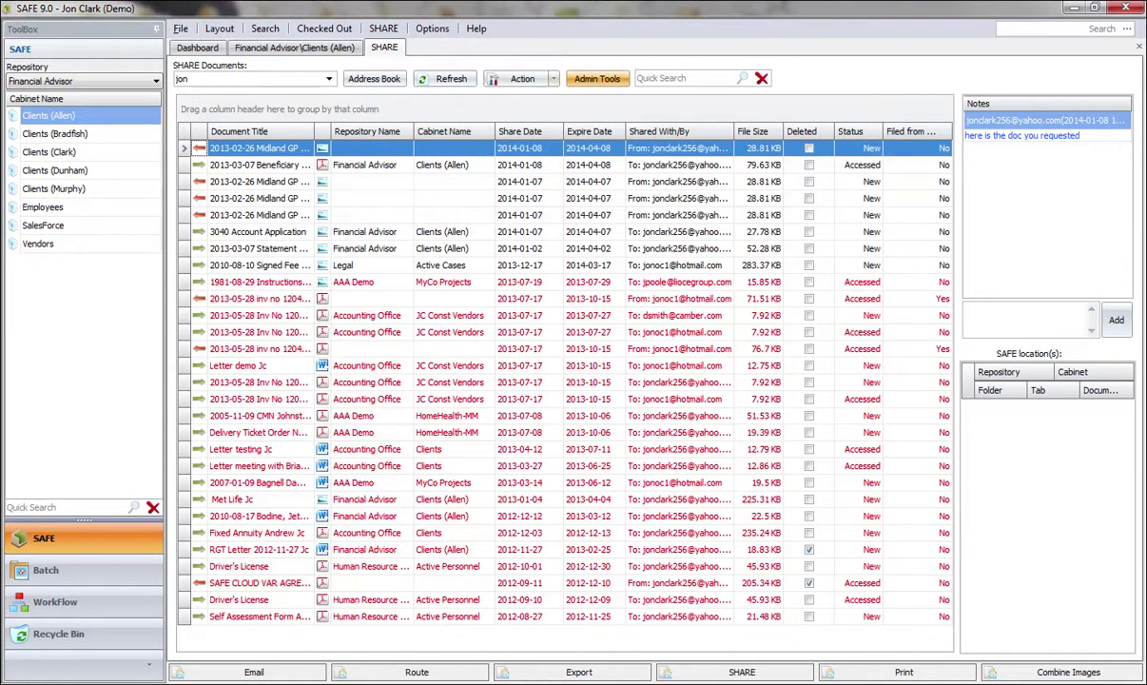
Step: Review the SHARE administration settings for email texts, branding and expiration policy, and leave without saving
click(596, 78)
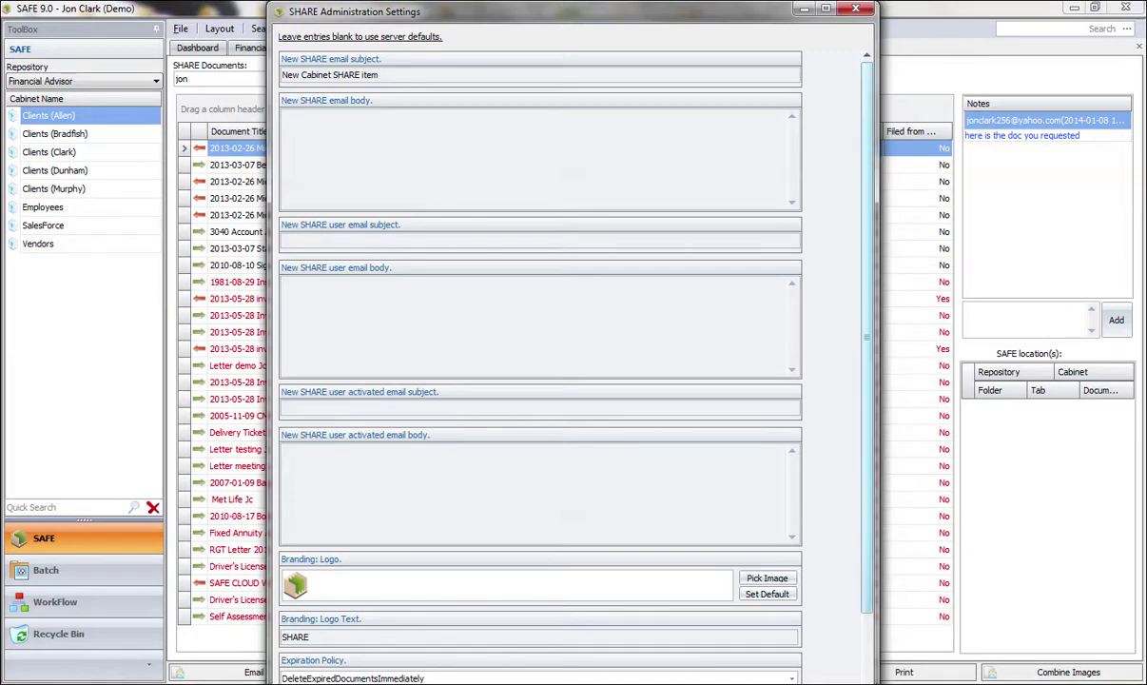
scroll(541, 361, down, 3)
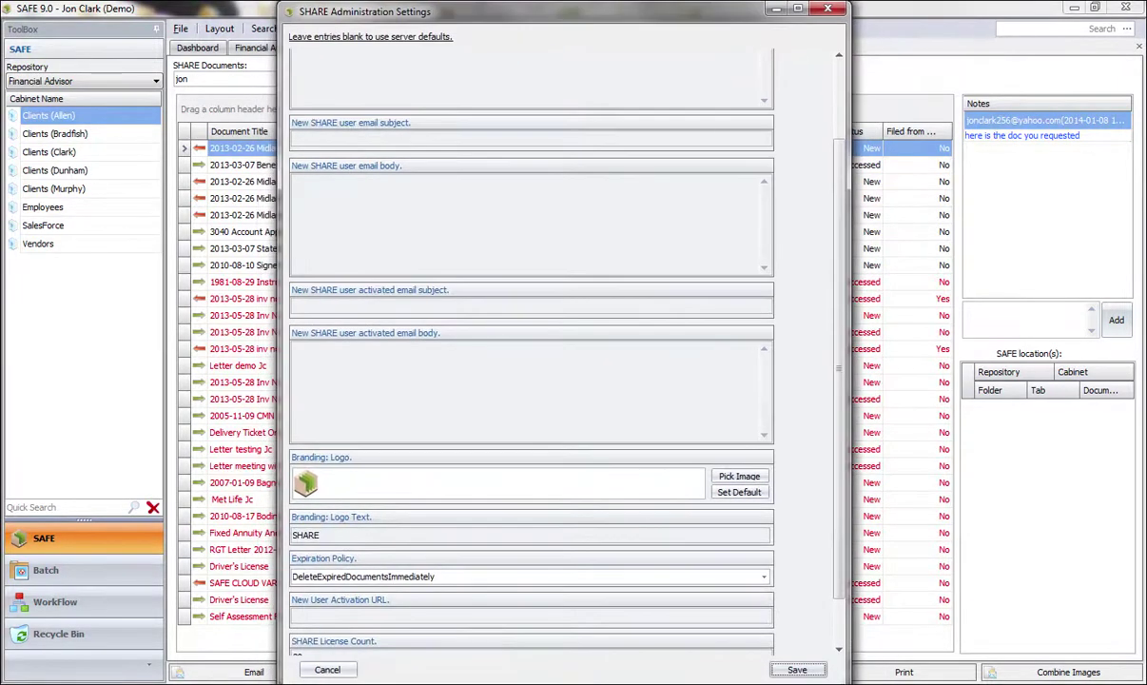
click(327, 669)
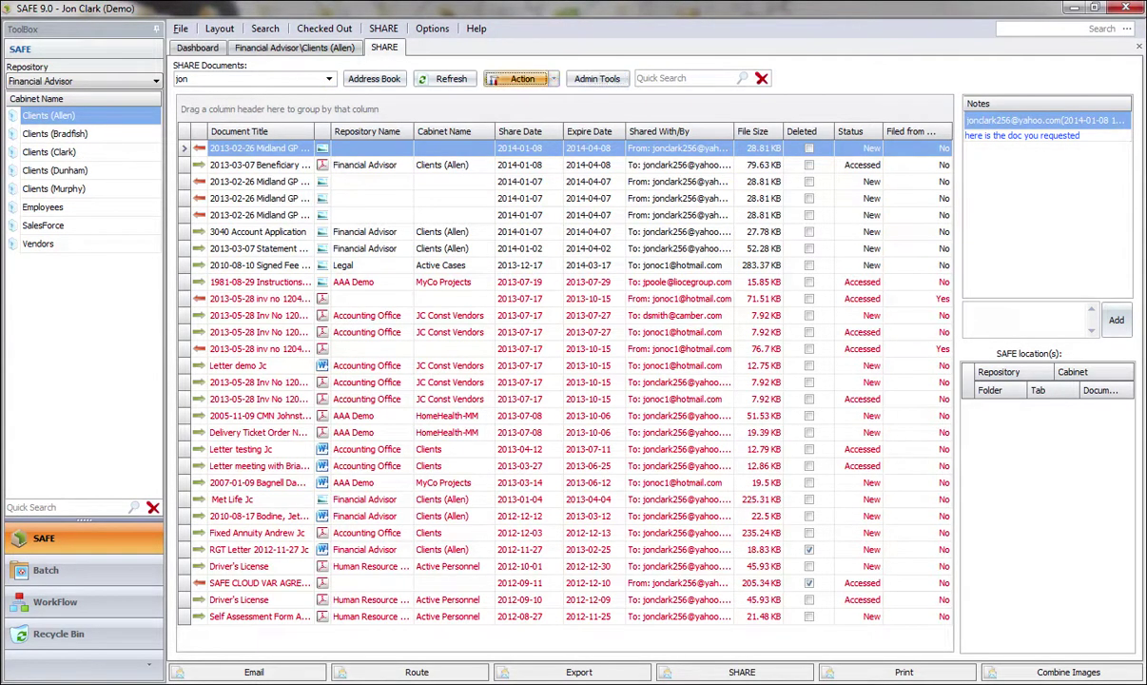
Step: View the Resend Activation Email option without using it, and select the second outgoing 2013-05-28 invoice from JC Const Vendors
click(523, 78)
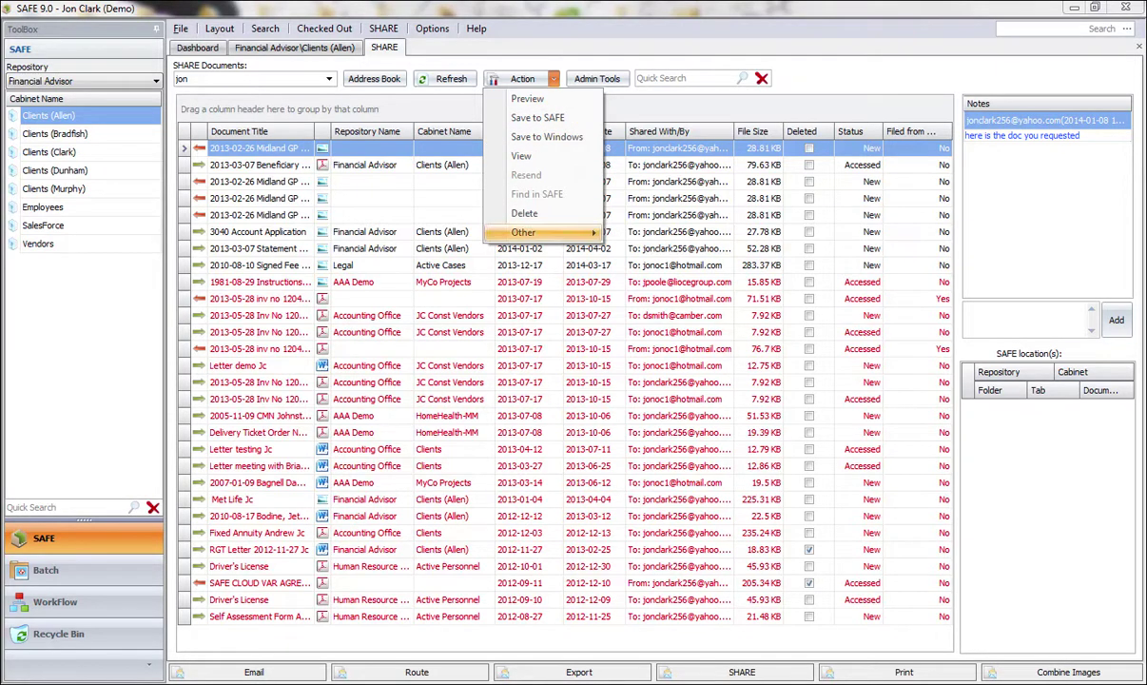
mouse_move(533, 232)
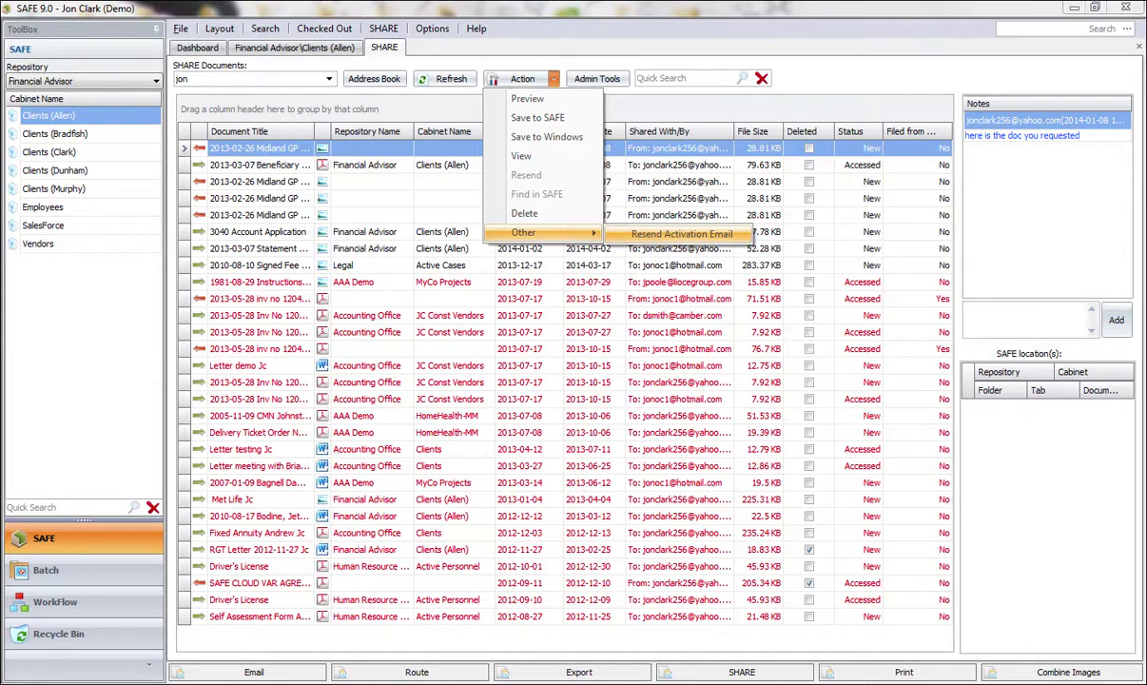
key(Escape)
click(257, 332)
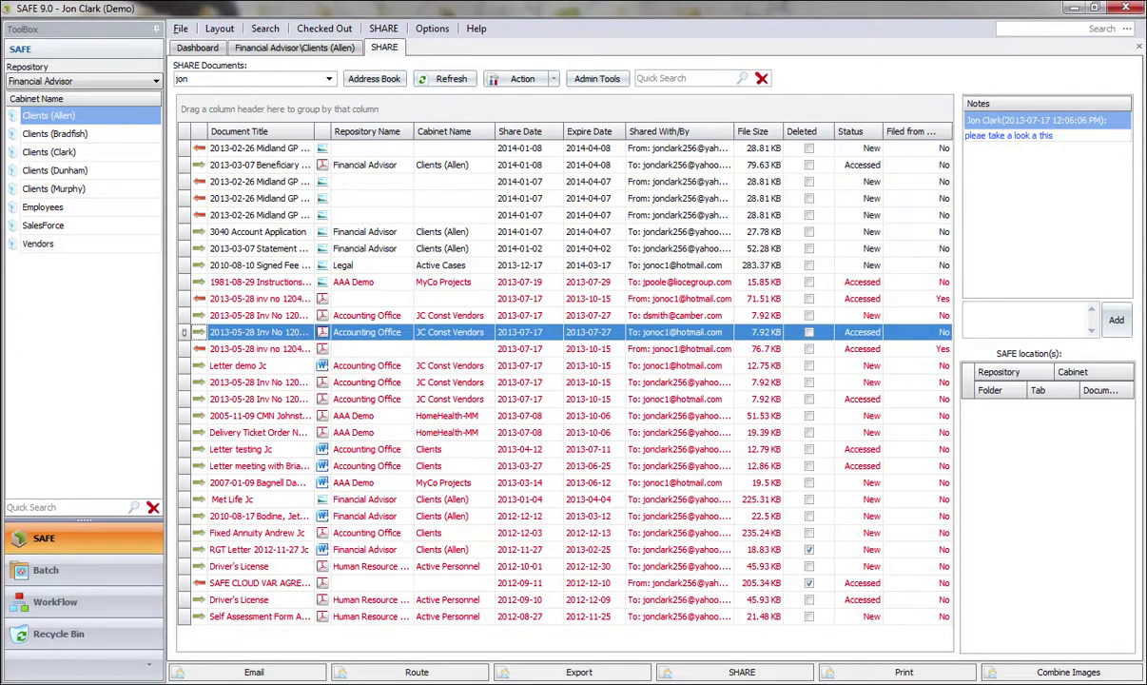
Step: Open the address book's contact import with the Delimited Interface plugin, and close the import utility without choosing a file
click(373, 79)
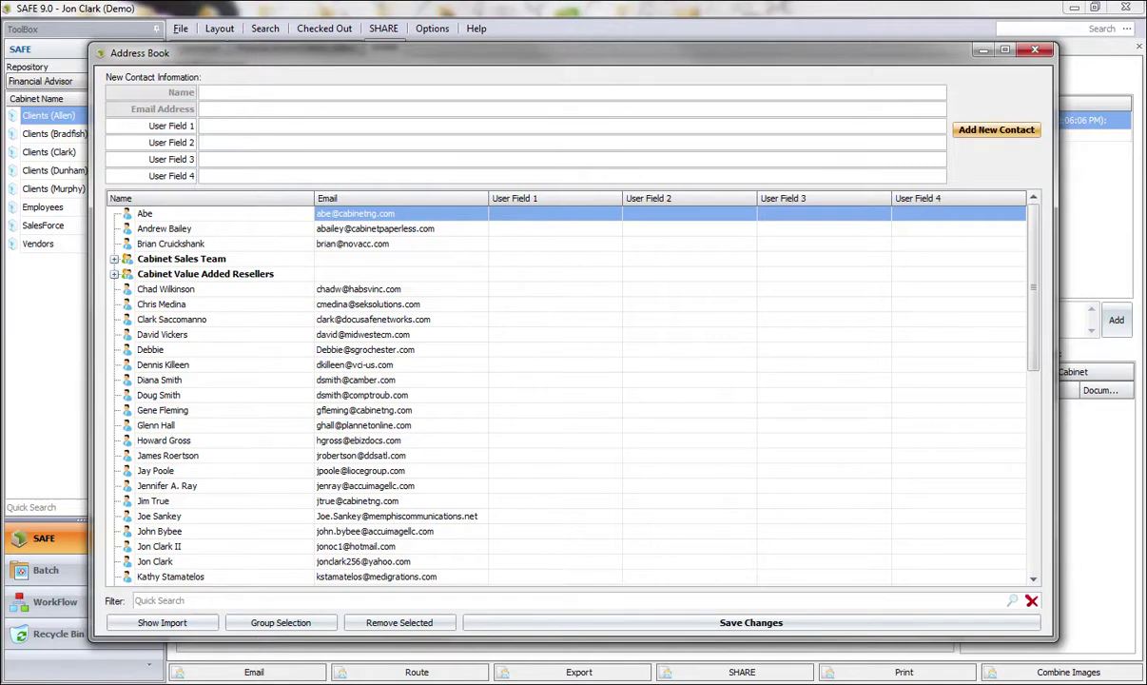
click(162, 622)
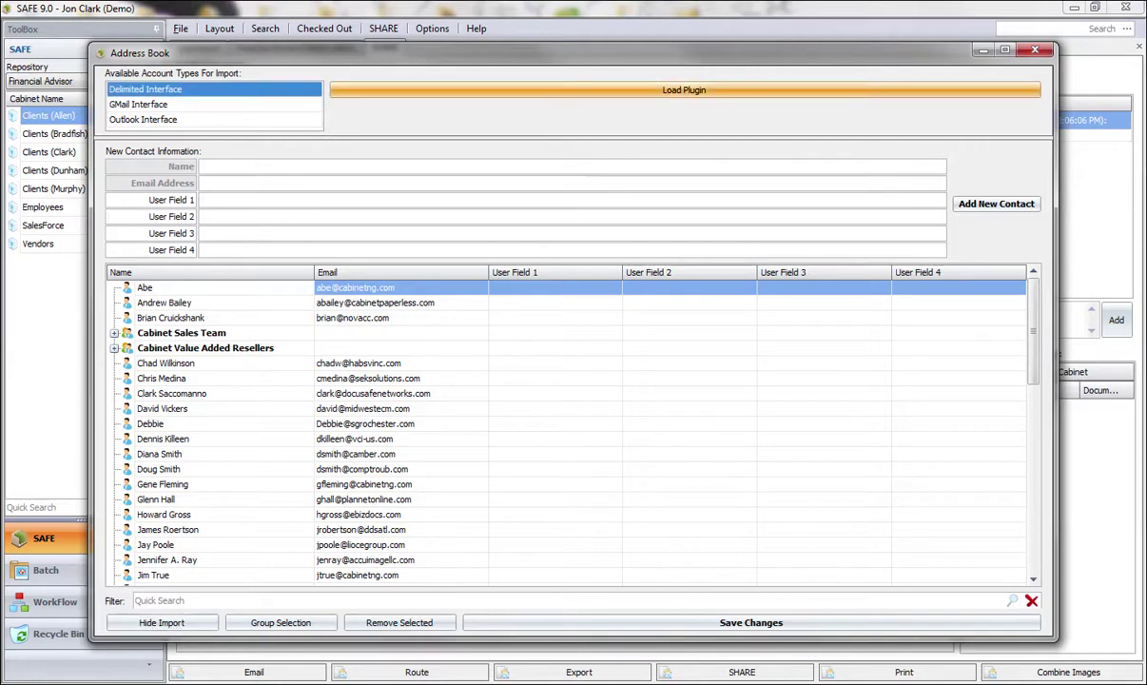
click(684, 90)
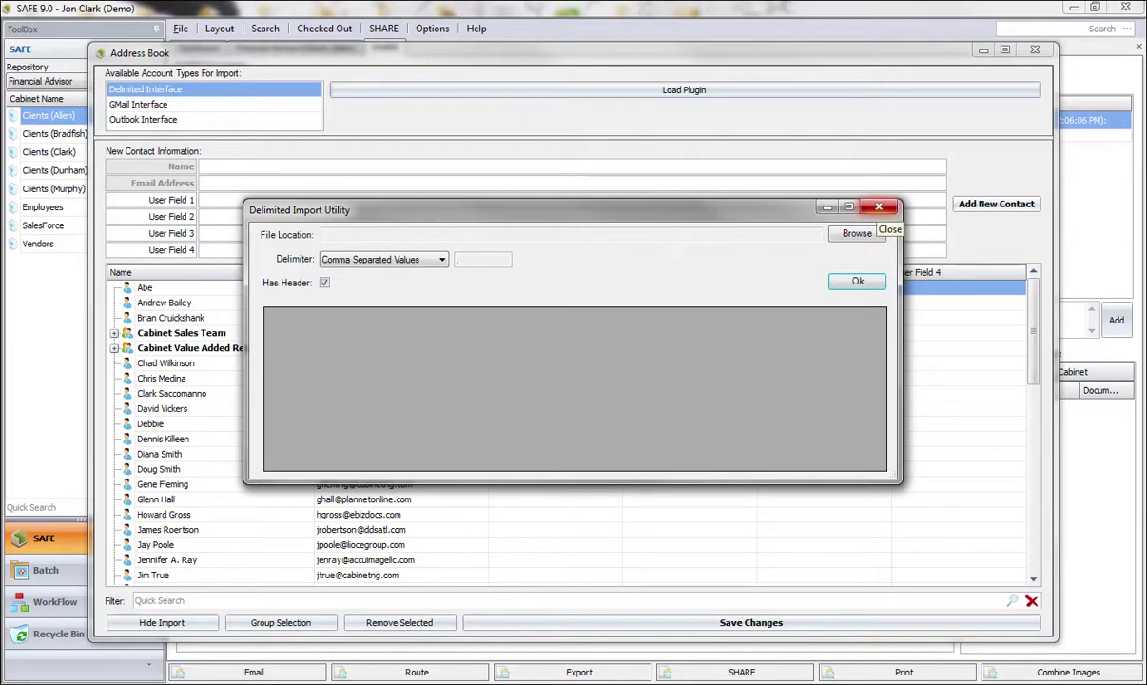
click(879, 207)
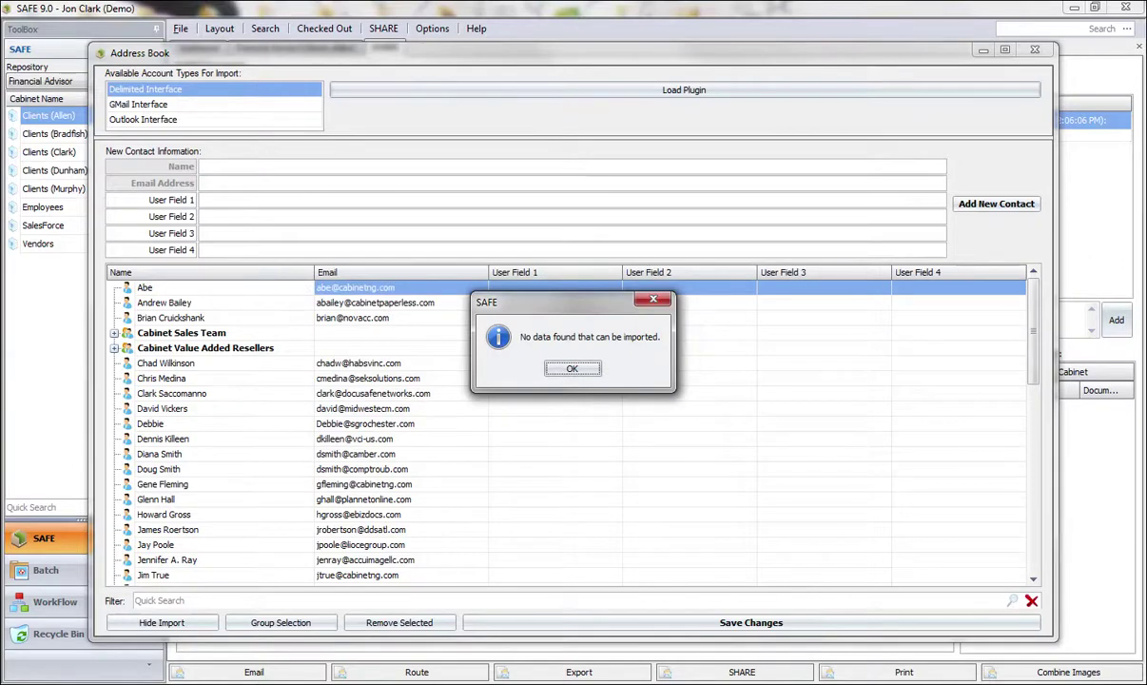
key(Return)
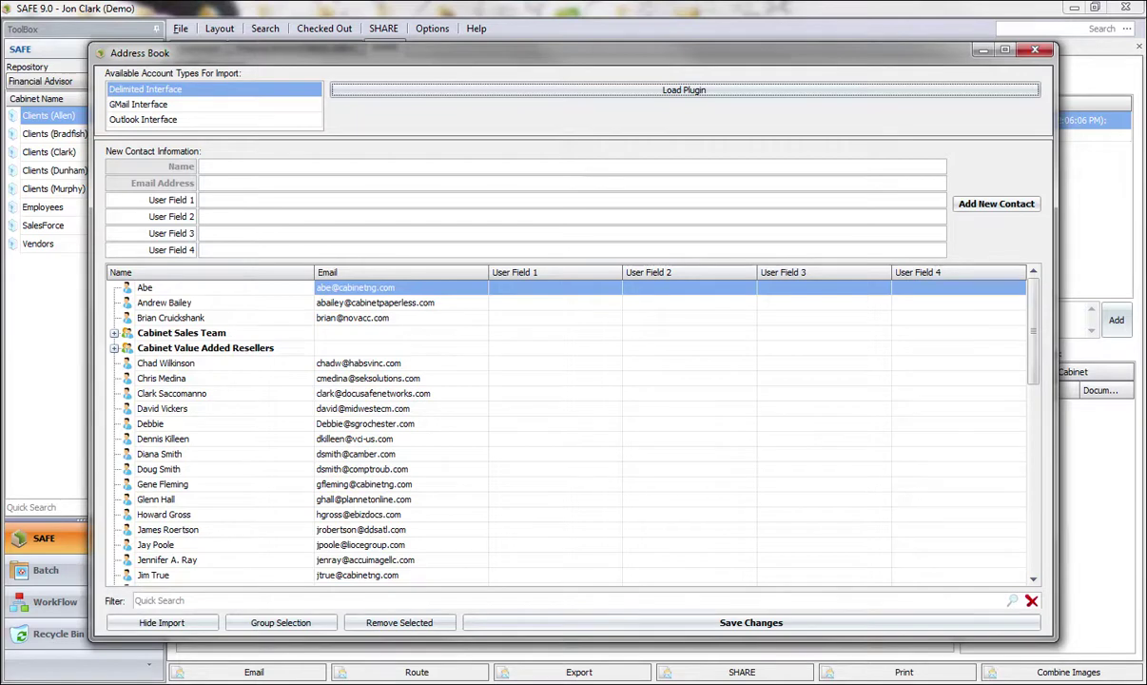
Step: Start a new group from the selected contact, cancel the naming, and save the address book
click(281, 622)
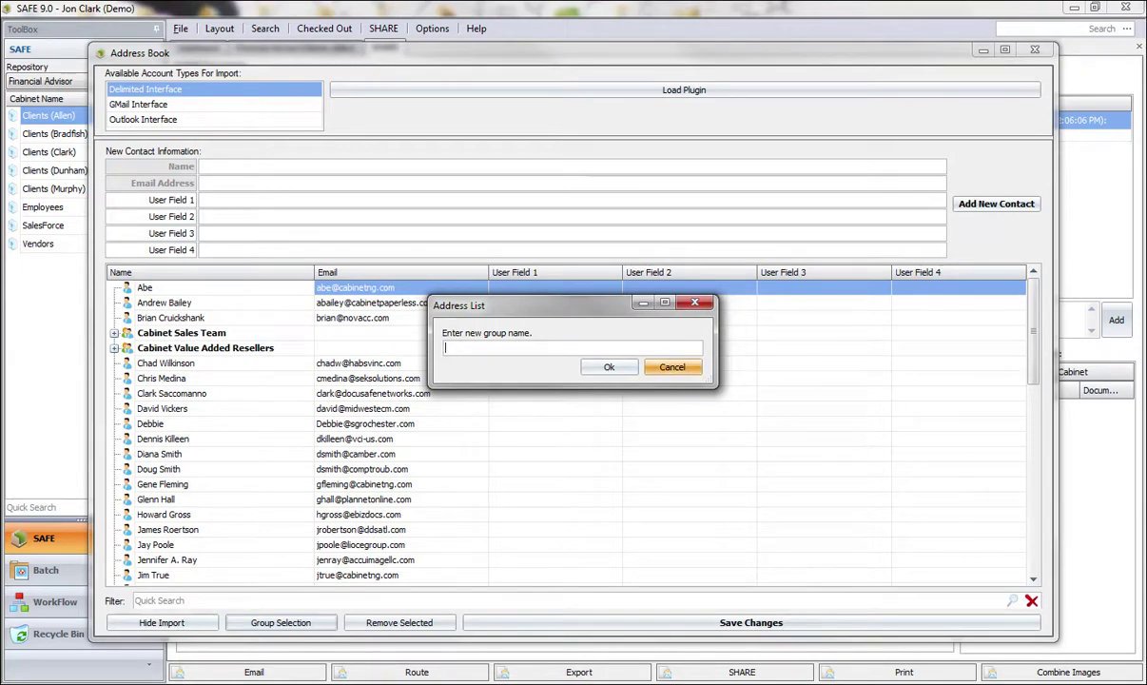
key(Escape)
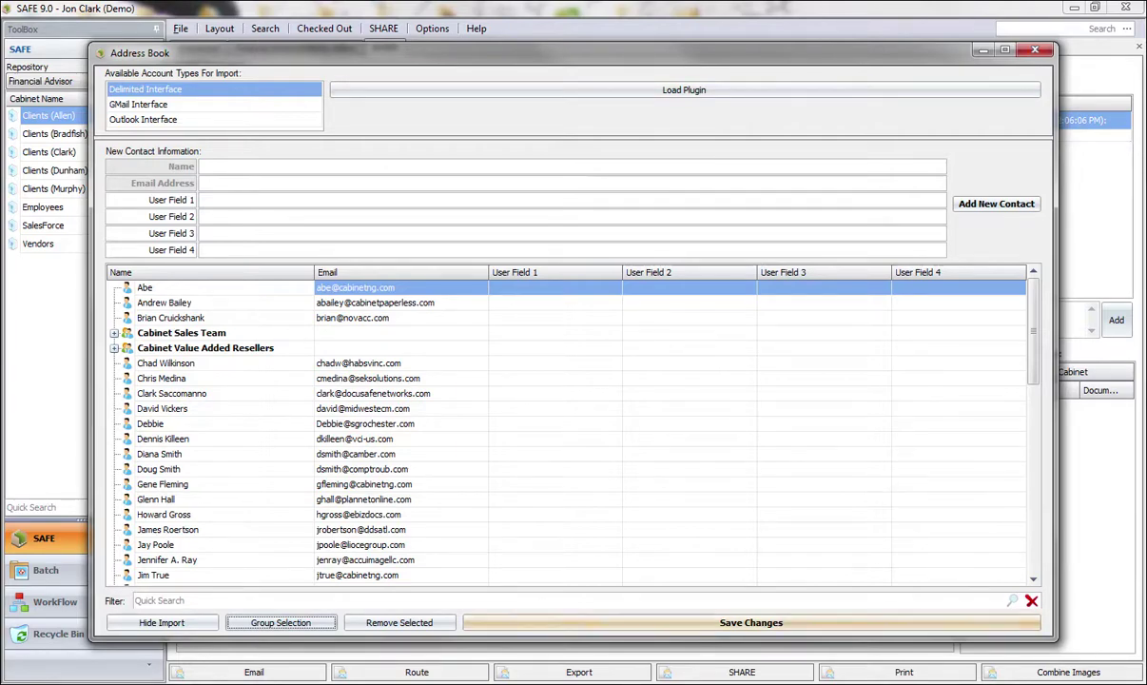
click(751, 622)
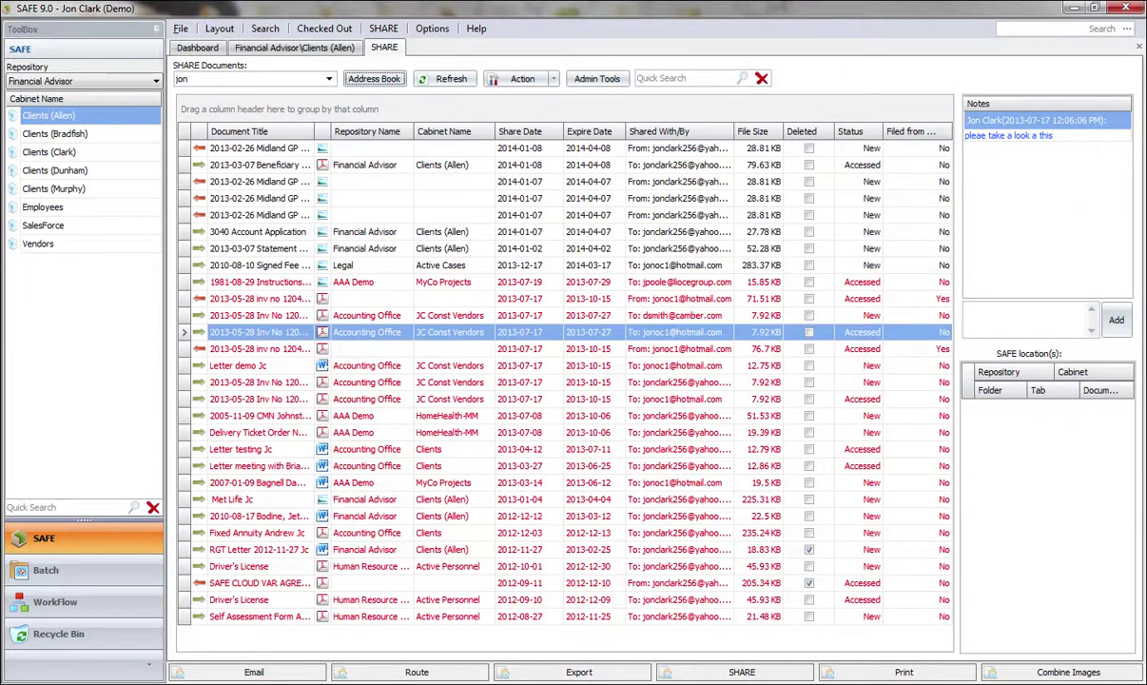